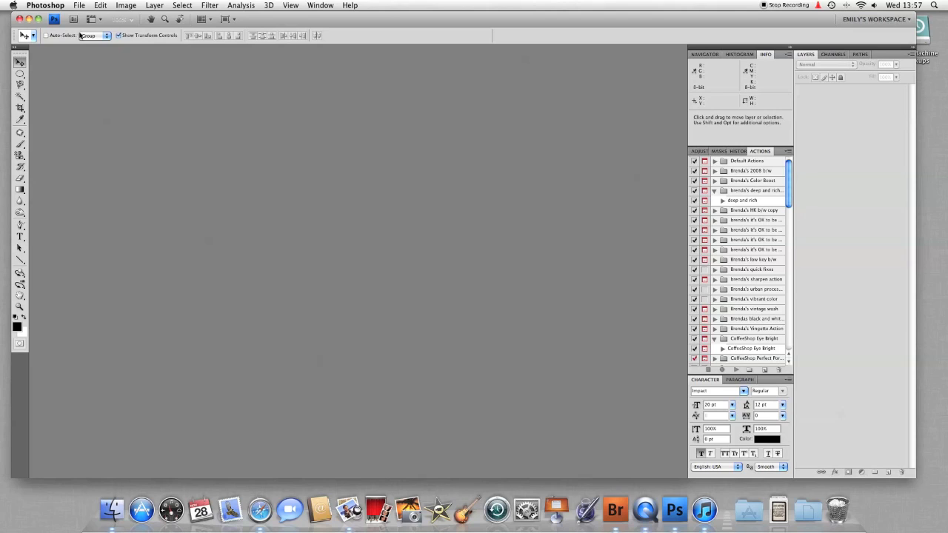
Open freebie_templateC.psd from Custom Designed > Holiday Cards > the Christmas templates folder
left_click(78, 6)
left_click(79, 28)
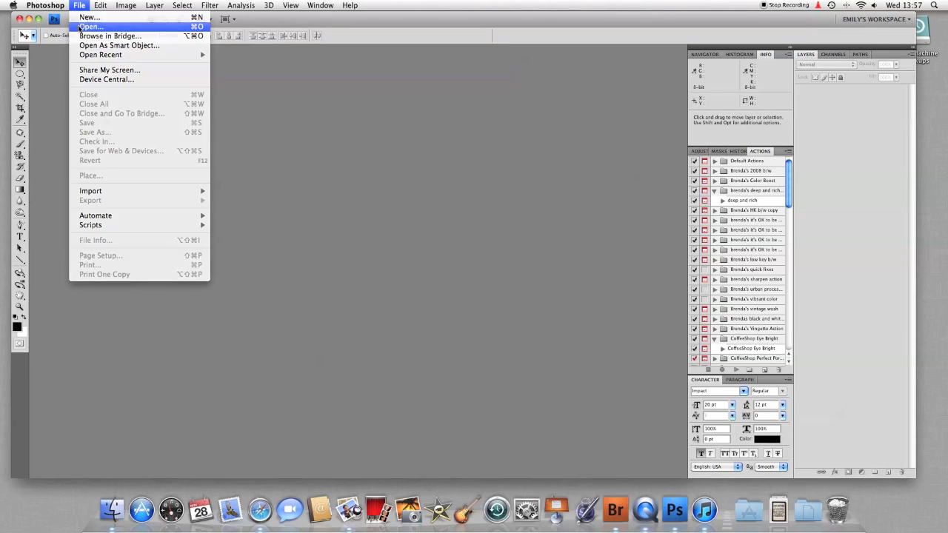
left_click(211, 34)
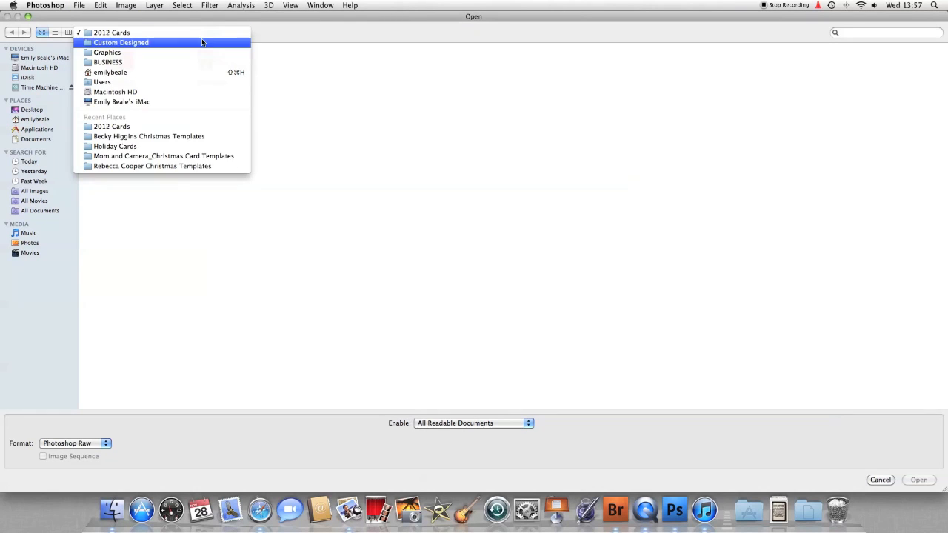
left_click(200, 43)
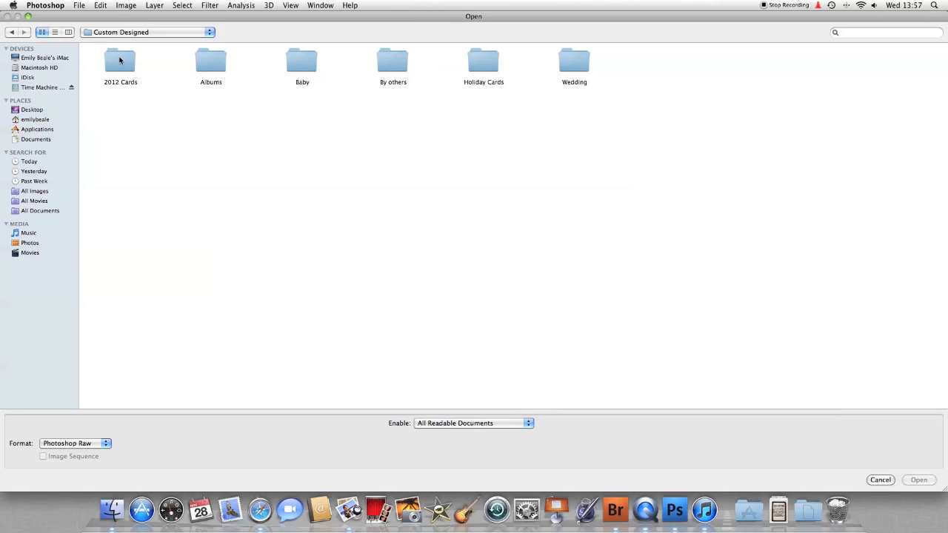
double_click(487, 58)
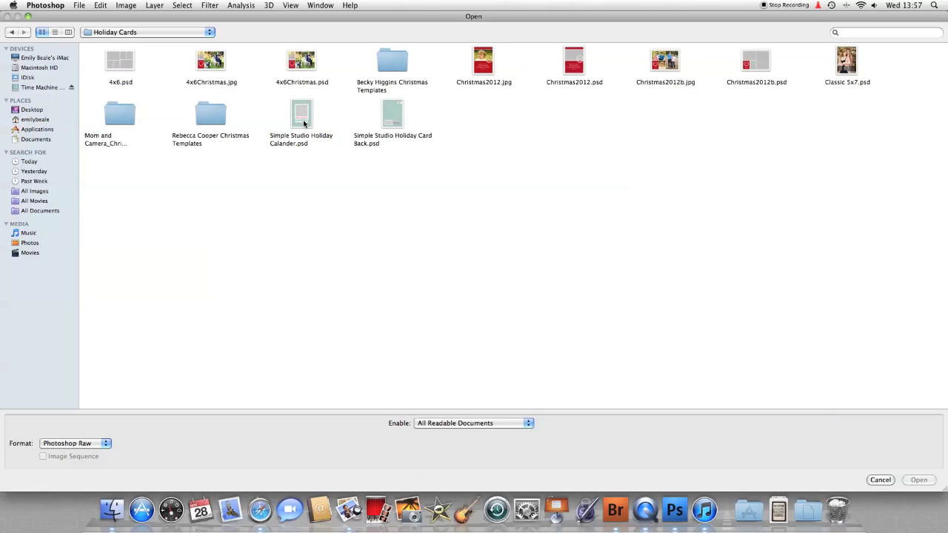
double_click(212, 117)
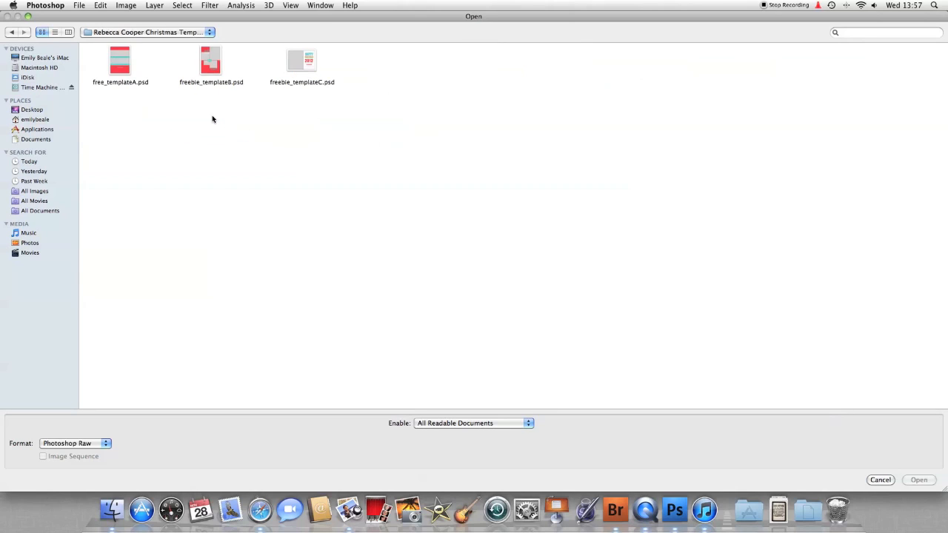
double_click(300, 62)
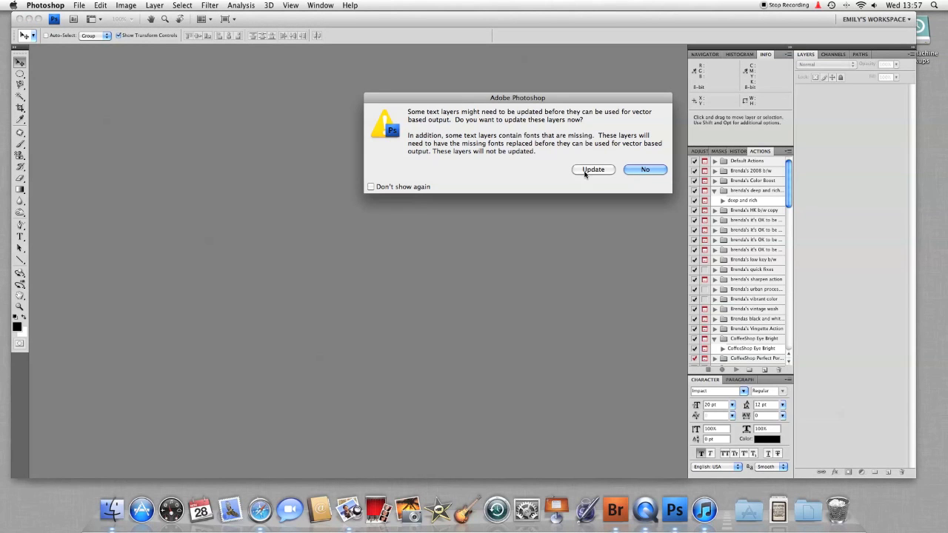
Open the template without updating its text layers, ready to edit the card's text
left_click(641, 170)
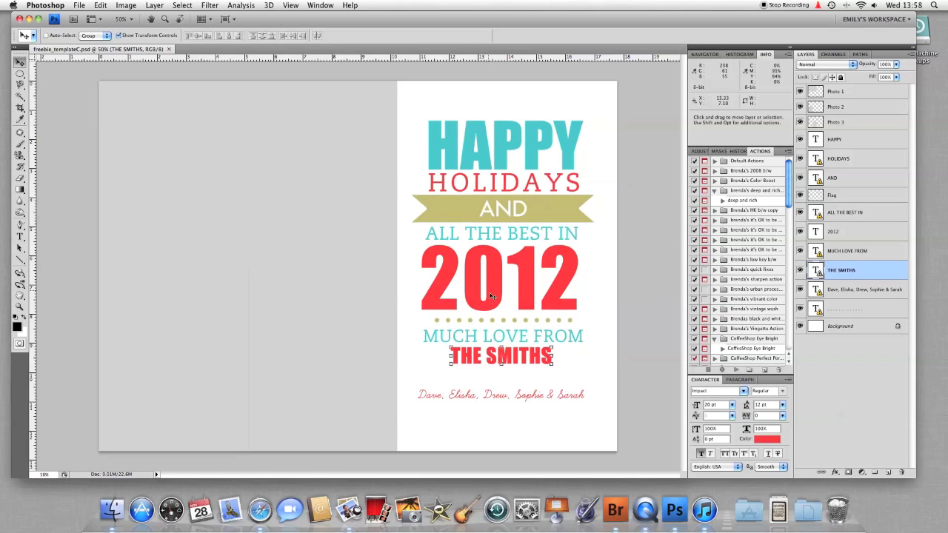
left_click(22, 238)
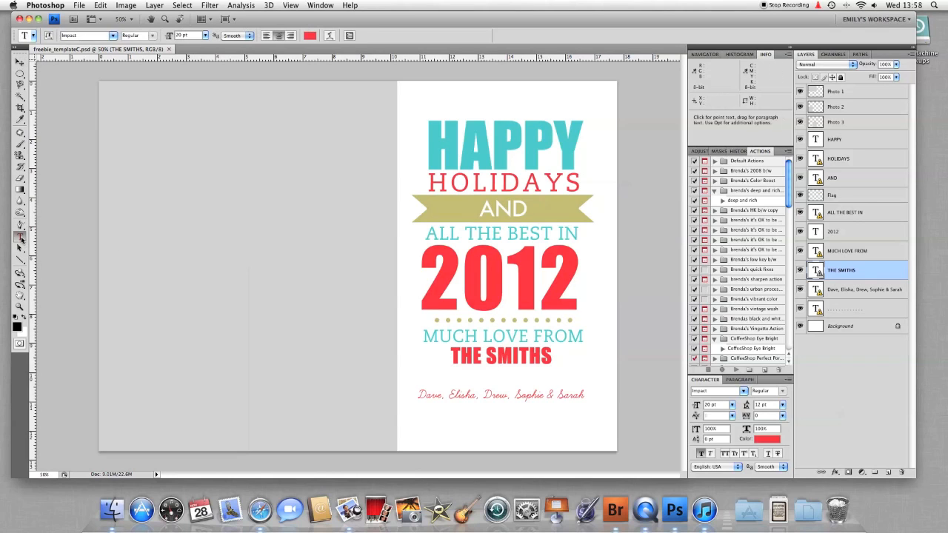
Replace THE SMITHS on the MUCH LOVE FROM line with the family's own surname
left_click(539, 360)
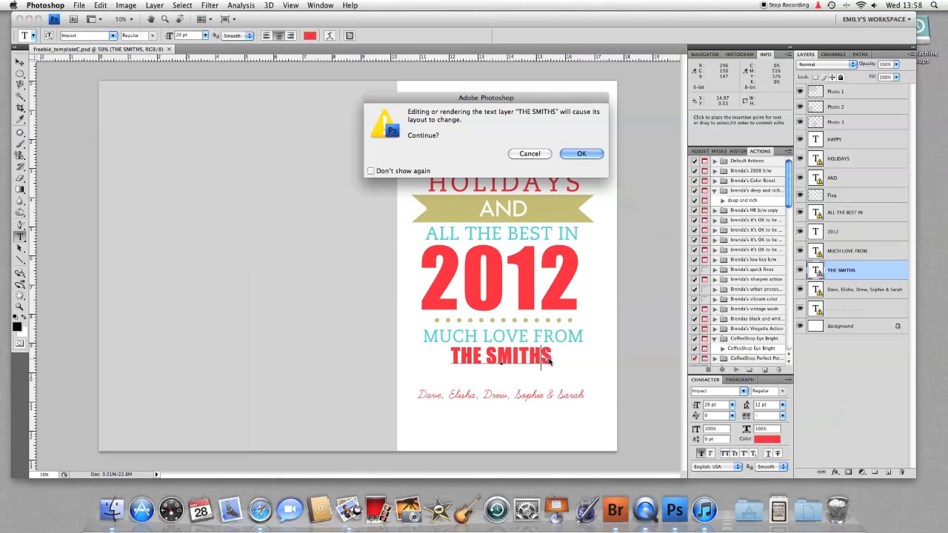
left_click(561, 153)
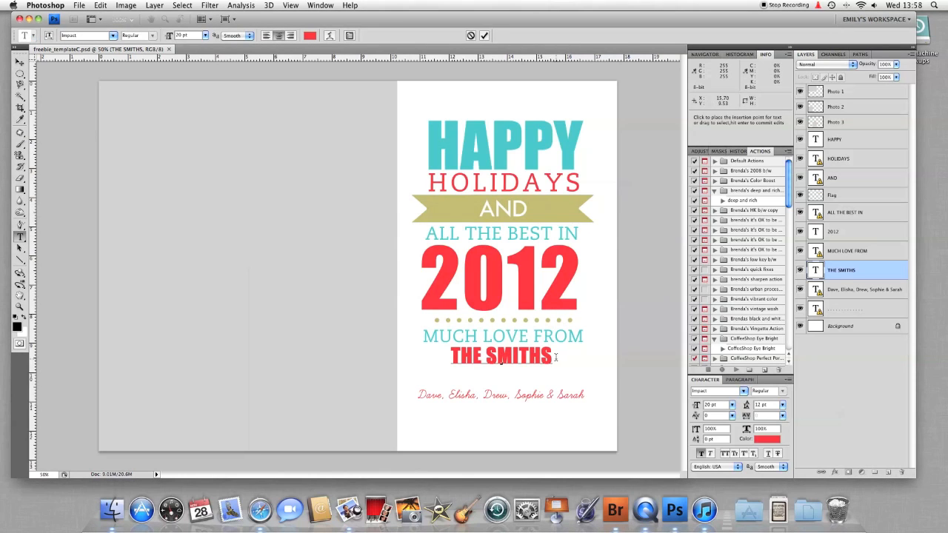
left_click_drag(553, 359, 450, 357)
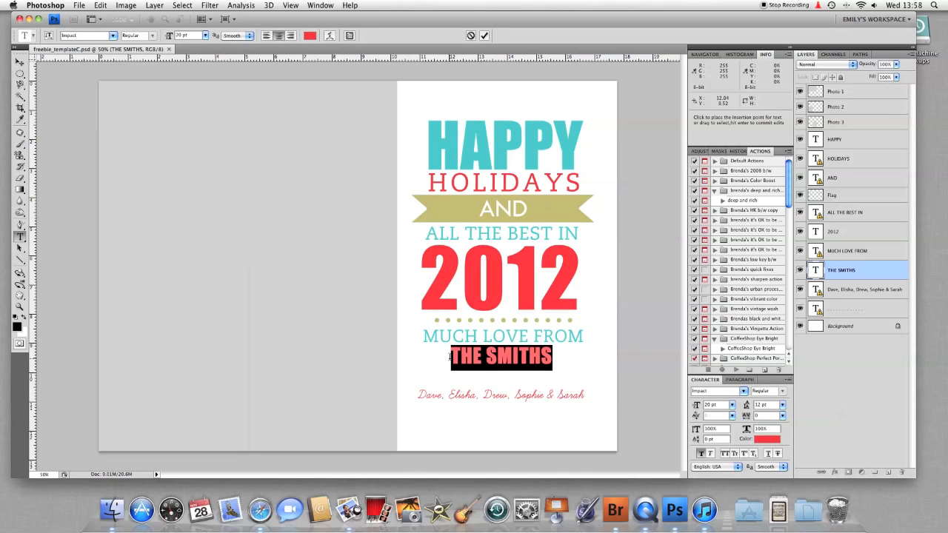
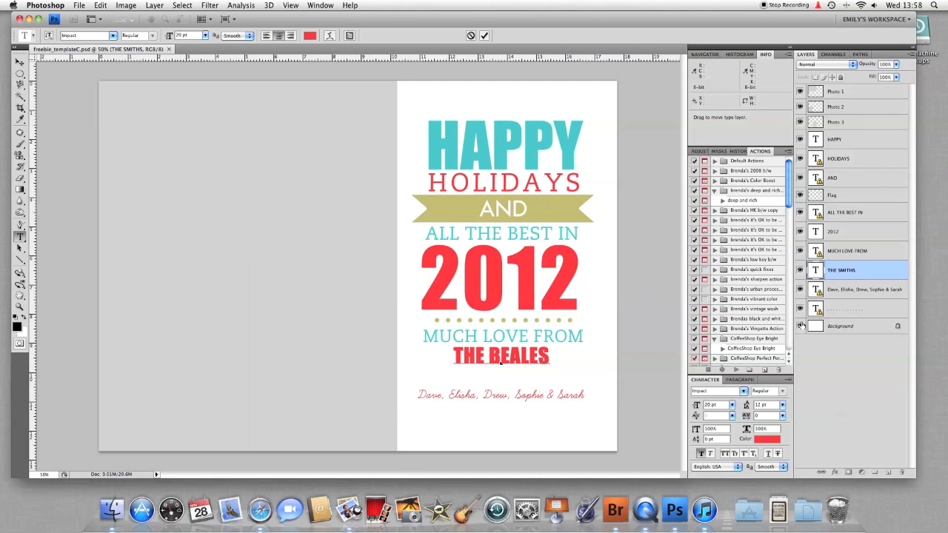
left_click(839, 295)
left_click(544, 397)
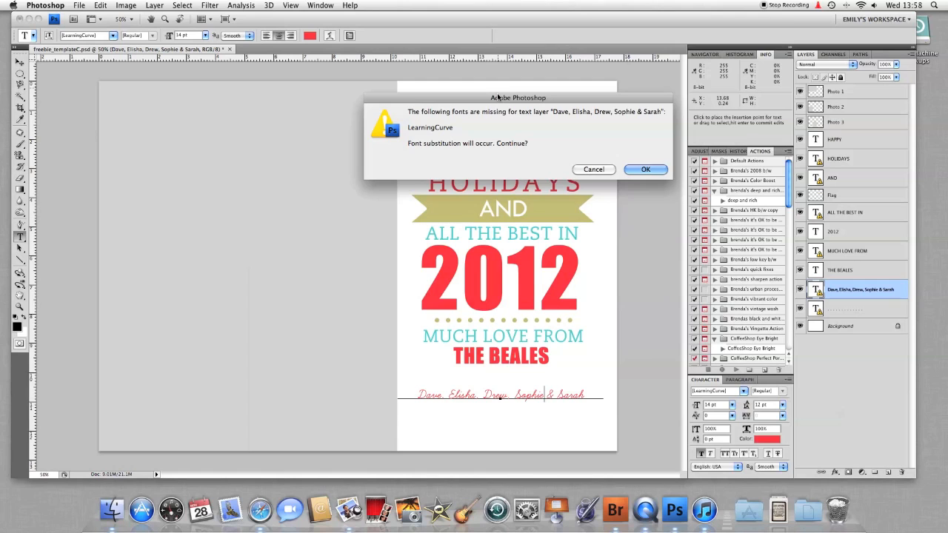
Accept the font substitution and retype the bottom line as the family's first names at 12 pt
left_click(630, 174)
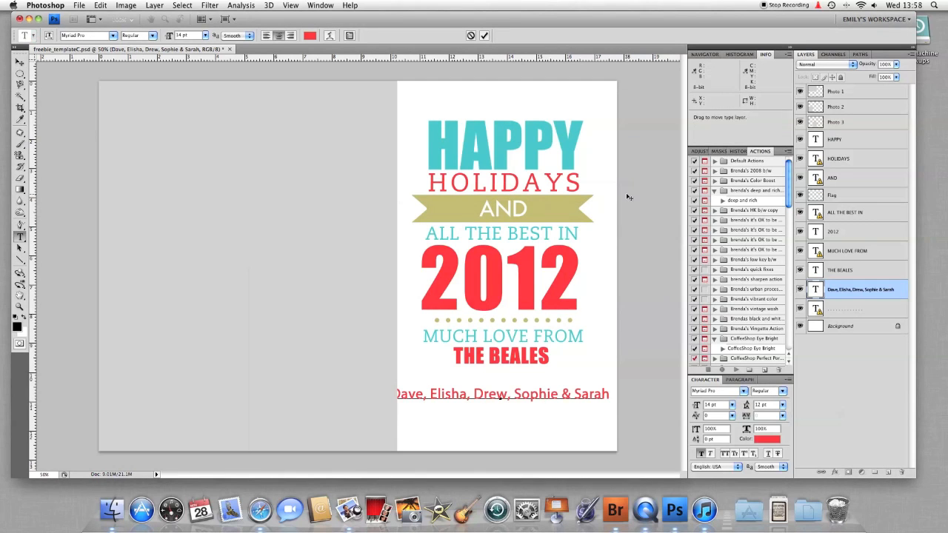
left_click_drag(607, 394, 376, 398)
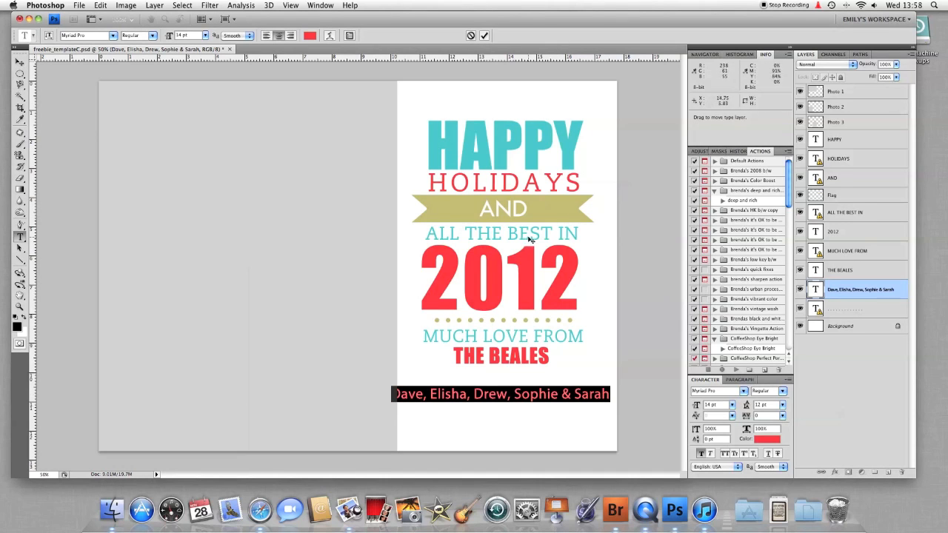
left_click(205, 36)
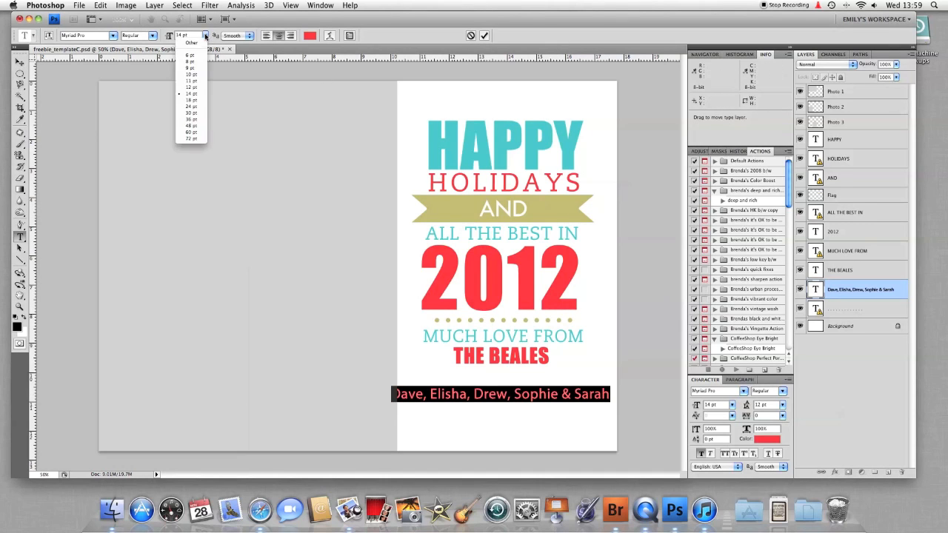
left_click(194, 88)
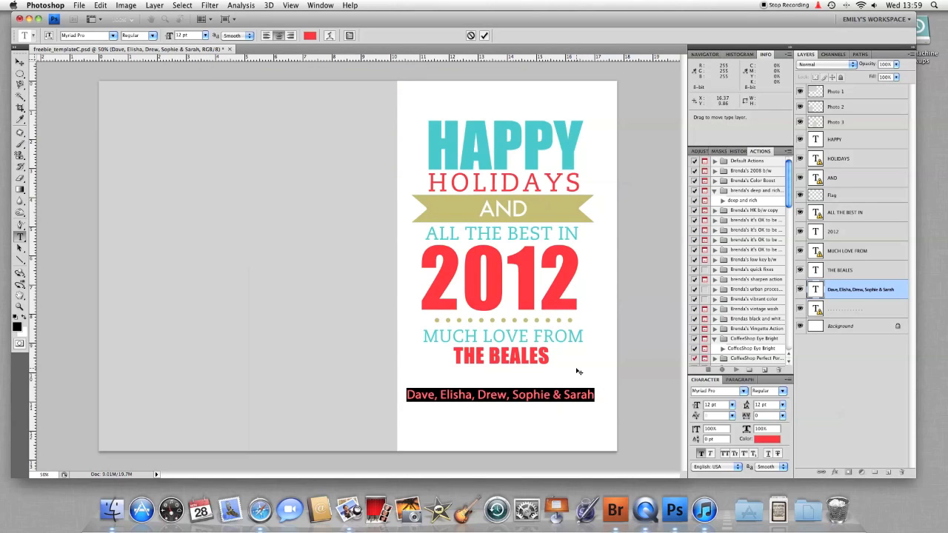
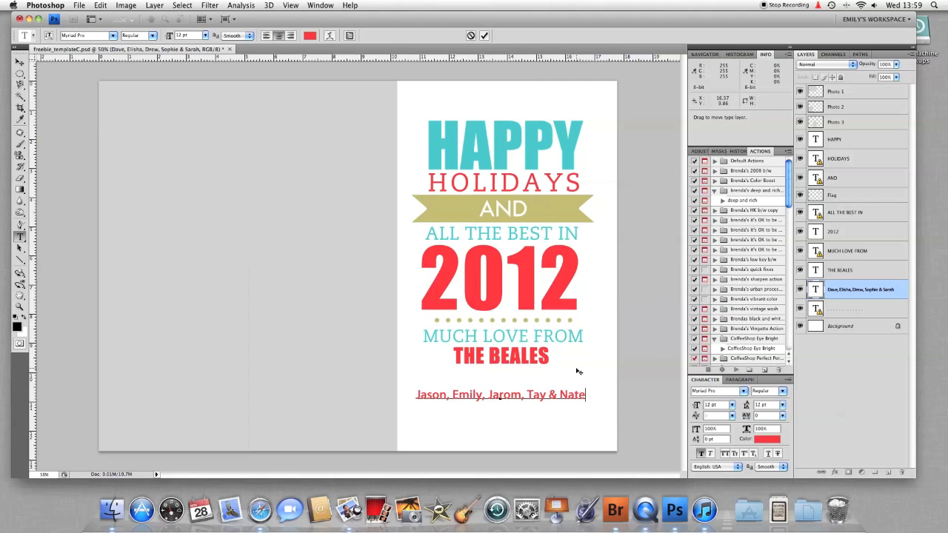
left_click(485, 36)
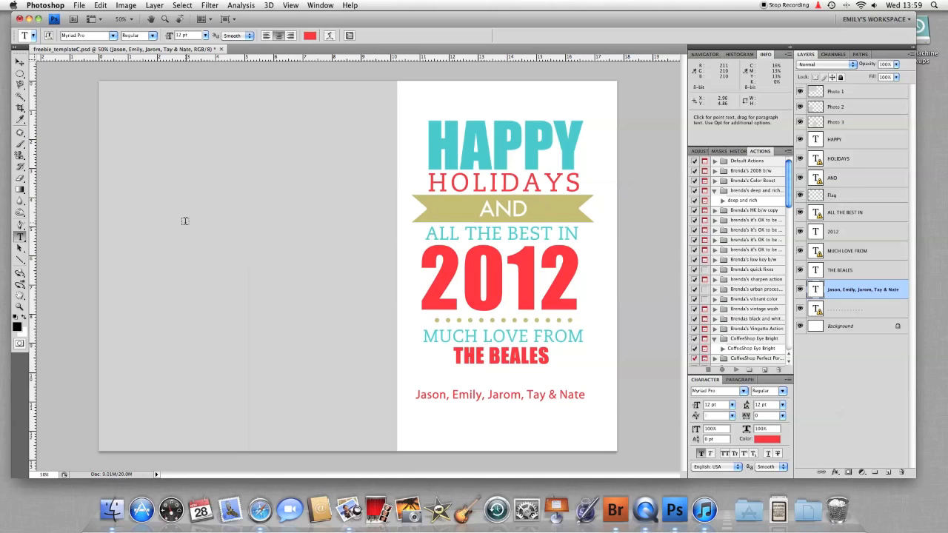
left_click(122, 6)
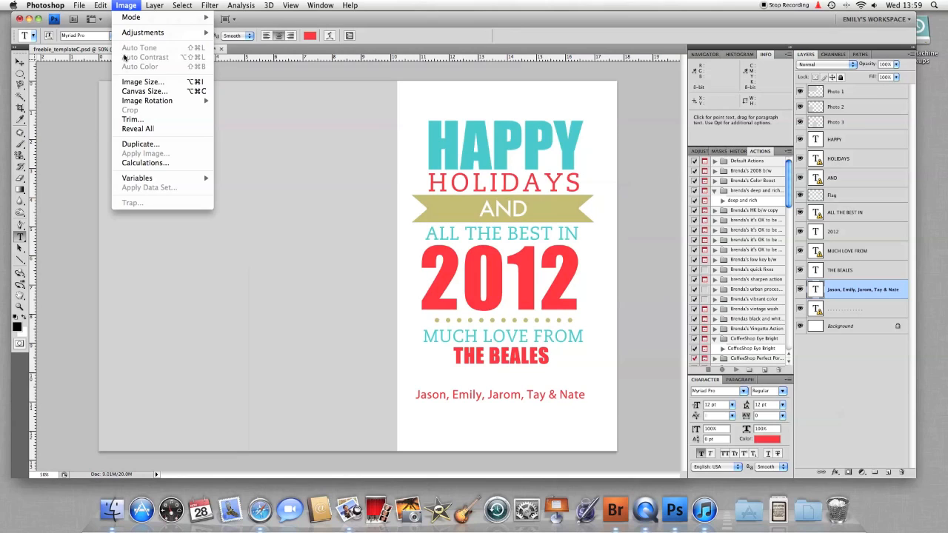
left_click(143, 81)
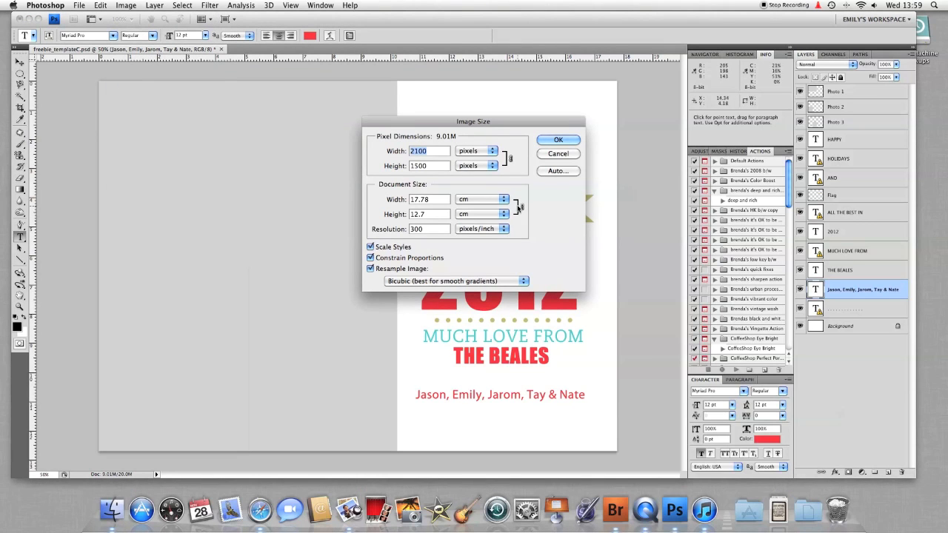
left_click(504, 199)
left_click(488, 191)
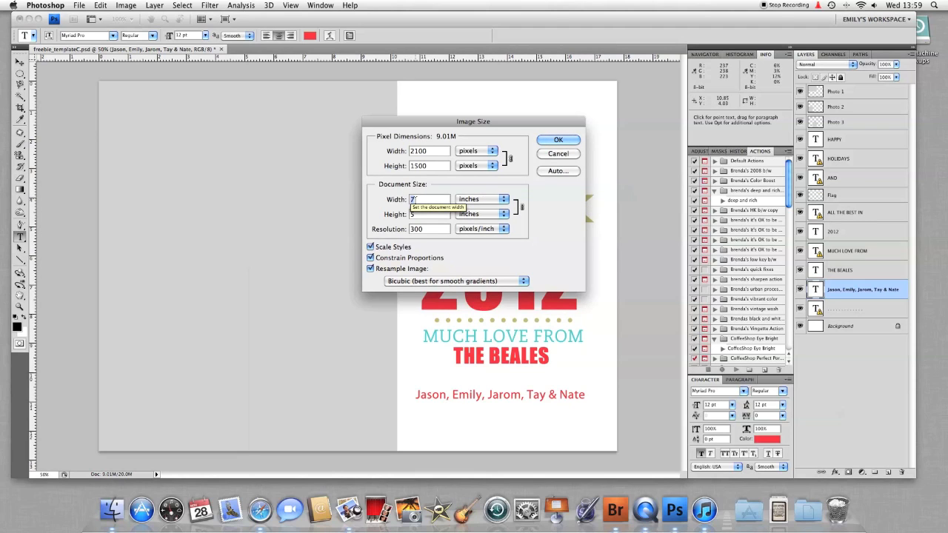
left_click(543, 140)
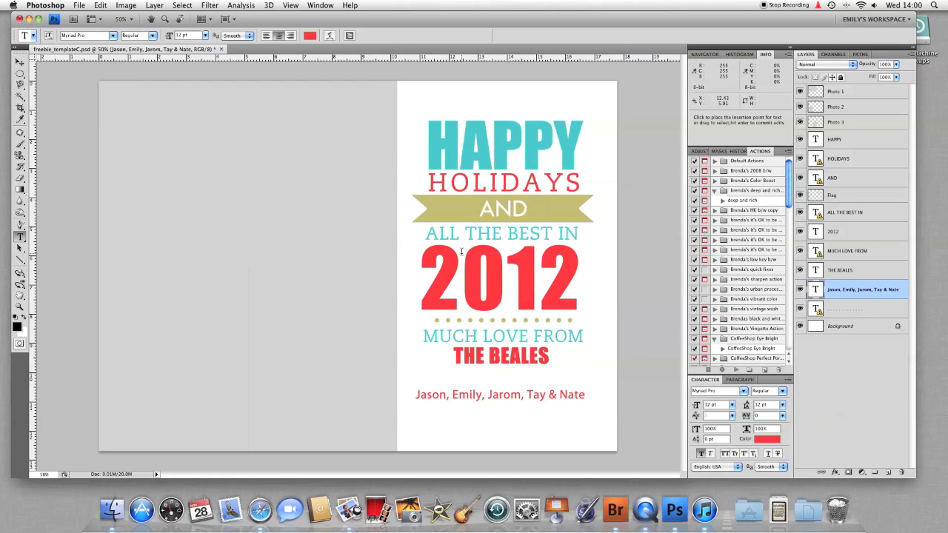
In Bridge, select Woodspring_0032, Woodspring_0038 and Woodspring_0180 and open them in Photoshop
left_click(615, 511)
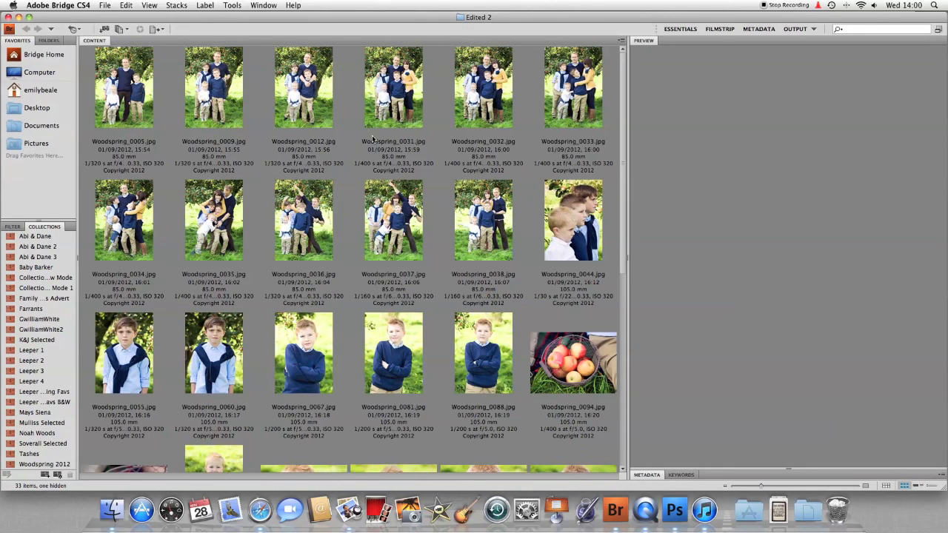
left_click(474, 113)
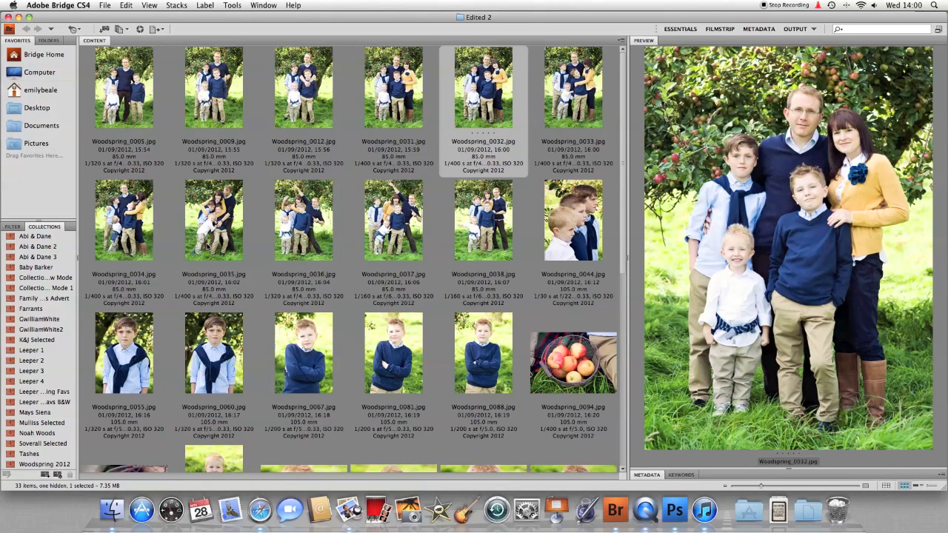
left_click(468, 248, "super")
scroll(469, 248, "down", 4)
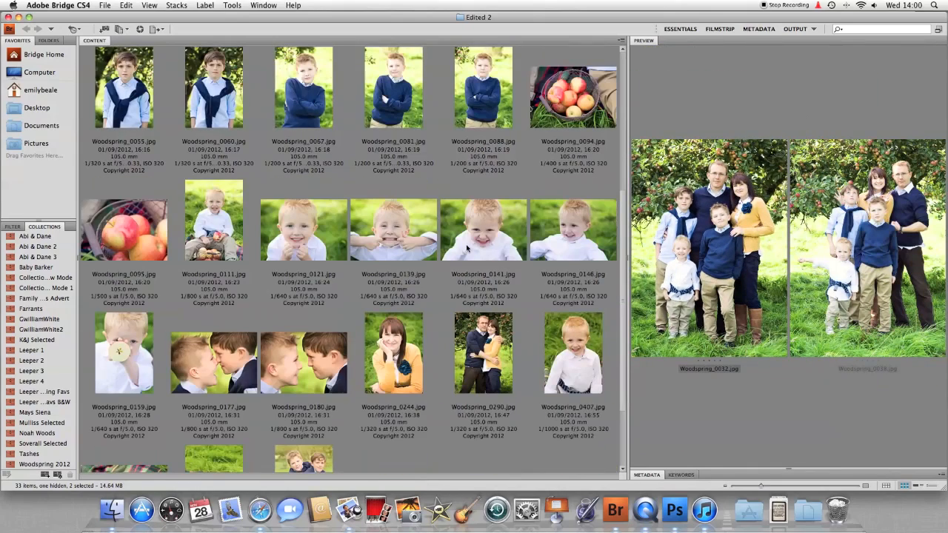
left_click(312, 380, "super")
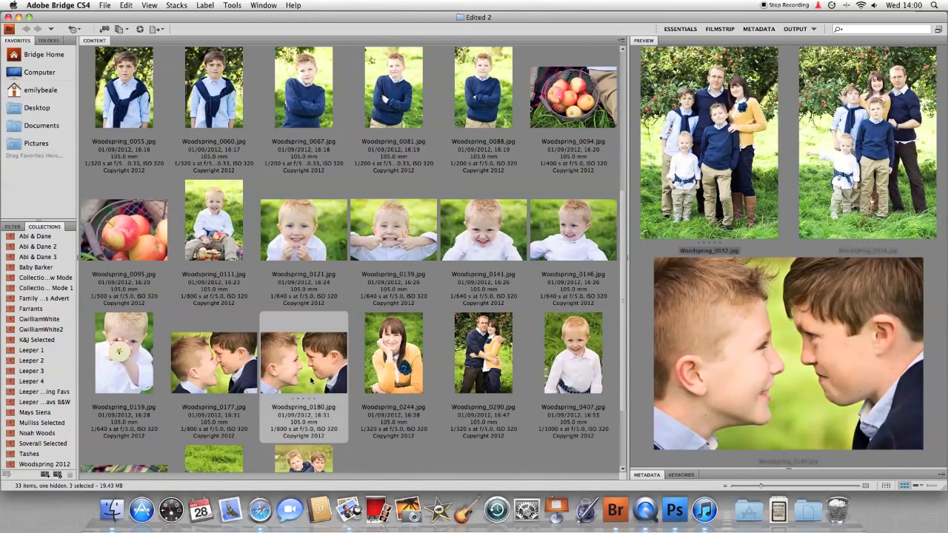
right_click(311, 381)
left_click(322, 384)
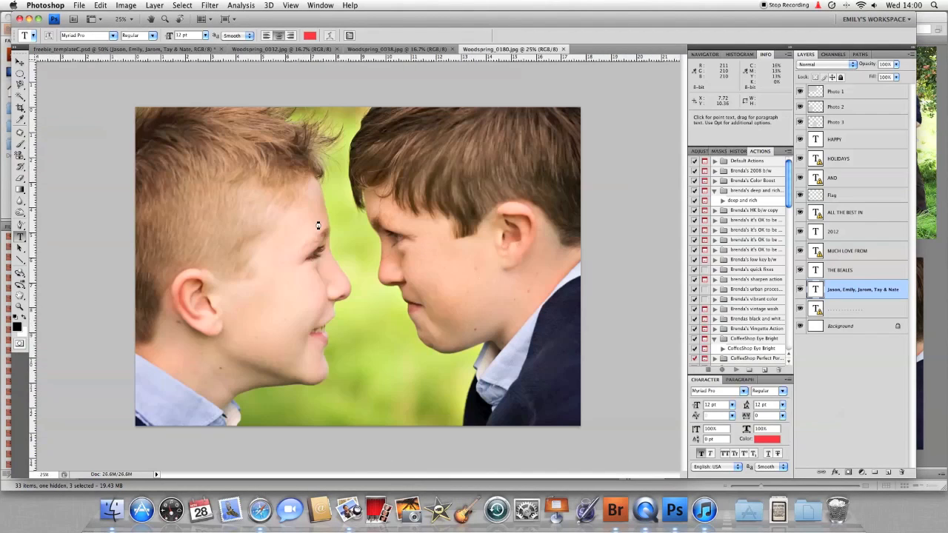
Tile the documents 4-up and drag the three Woodspring photos into the card template as layers
left_click(203, 18)
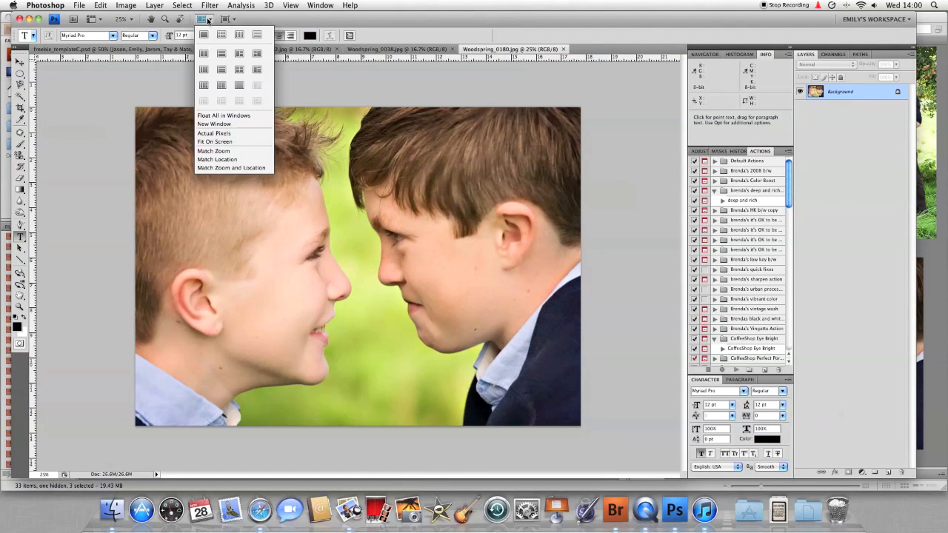
left_click(222, 37)
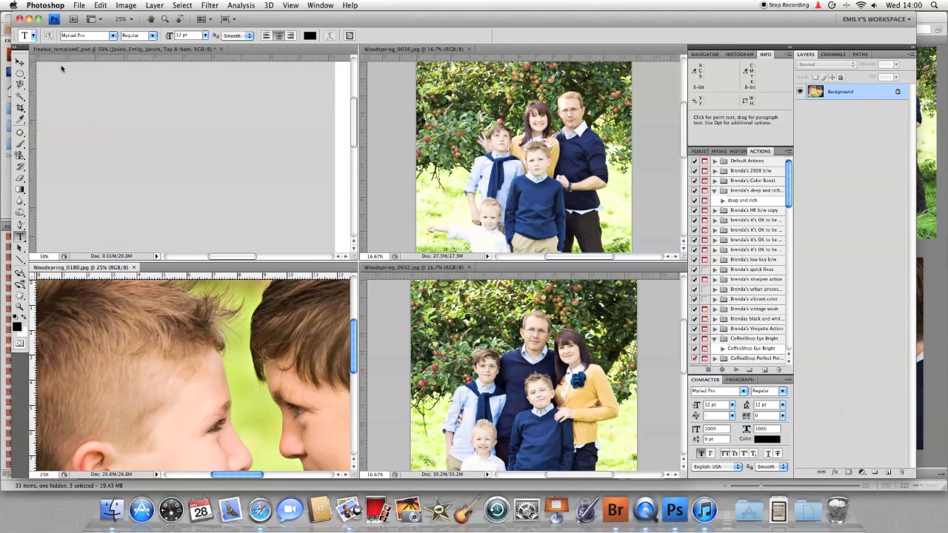
left_click(20, 63)
left_click_drag(463, 133, 215, 119)
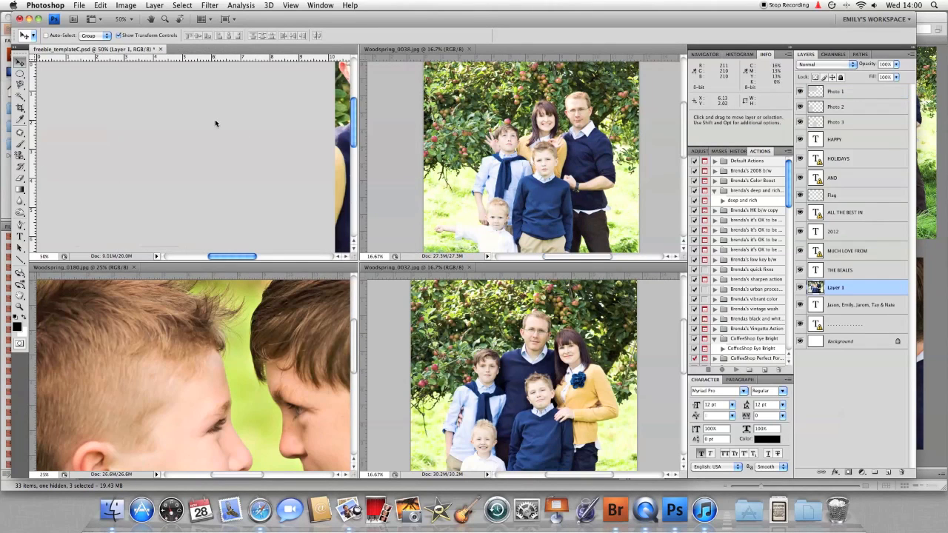
left_click_drag(482, 335, 220, 178)
left_click(284, 295)
left_click_drag(283, 295, 270, 152)
left_click(205, 20)
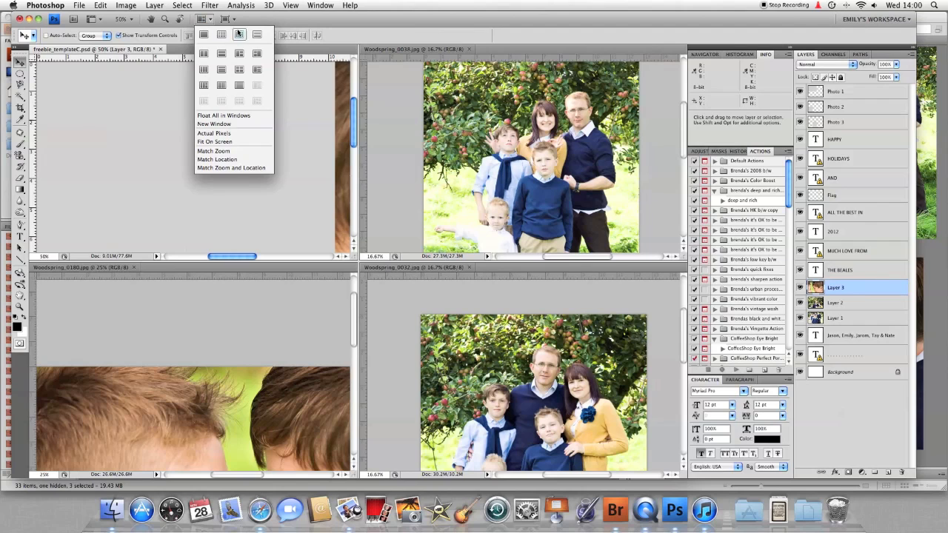
left_click(206, 36)
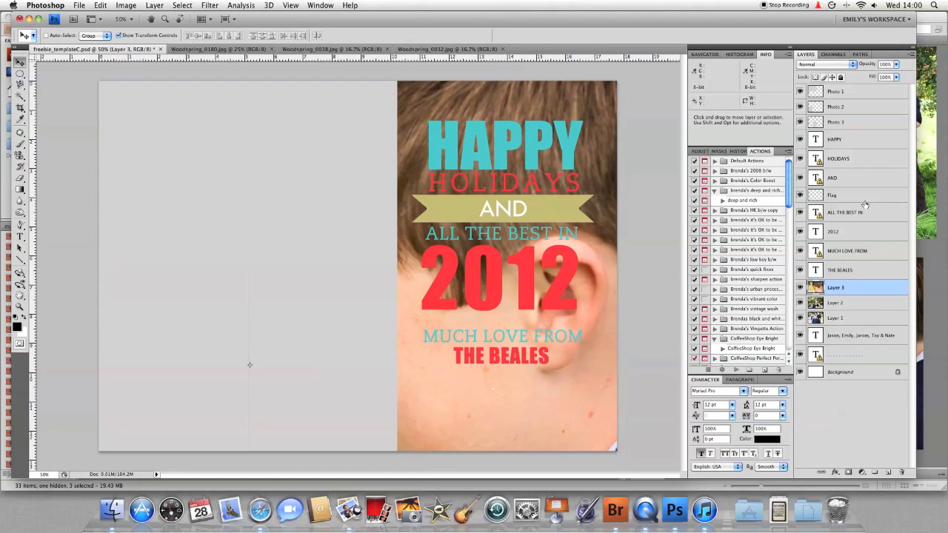
Move Layers 1, 2 and 3 directly above the Photo 3, Photo 2 and Photo 1 frames
left_click(863, 320)
left_click_drag(863, 320, 873, 120)
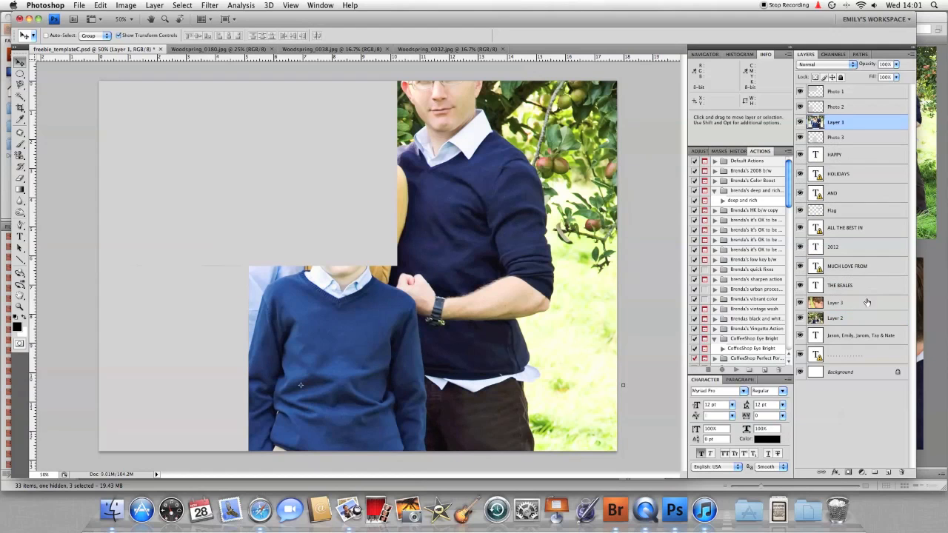
left_click_drag(866, 319, 867, 101)
left_click_drag(856, 317, 860, 87)
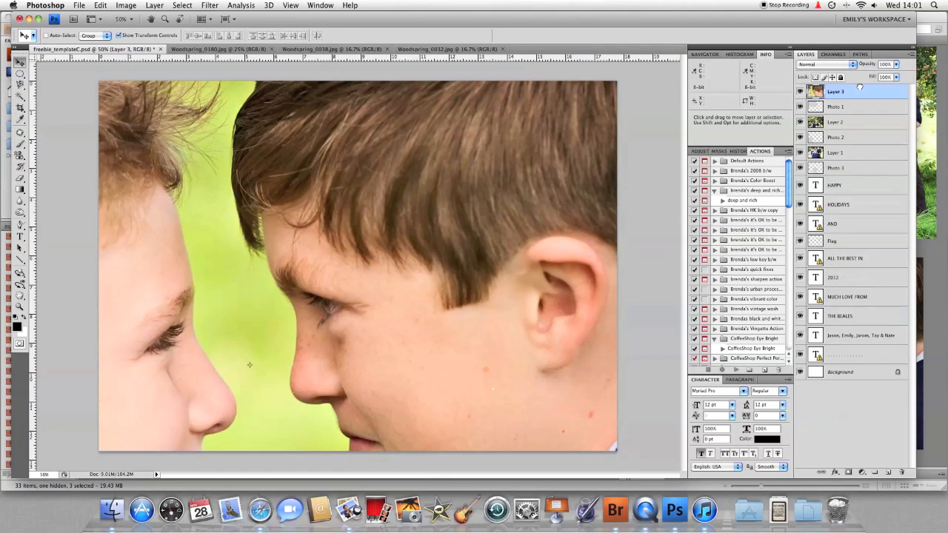
Fit the card on screen and scale the two-boys photo down to 34.5% in the top-left area
left_click(289, 5)
left_click(290, 97)
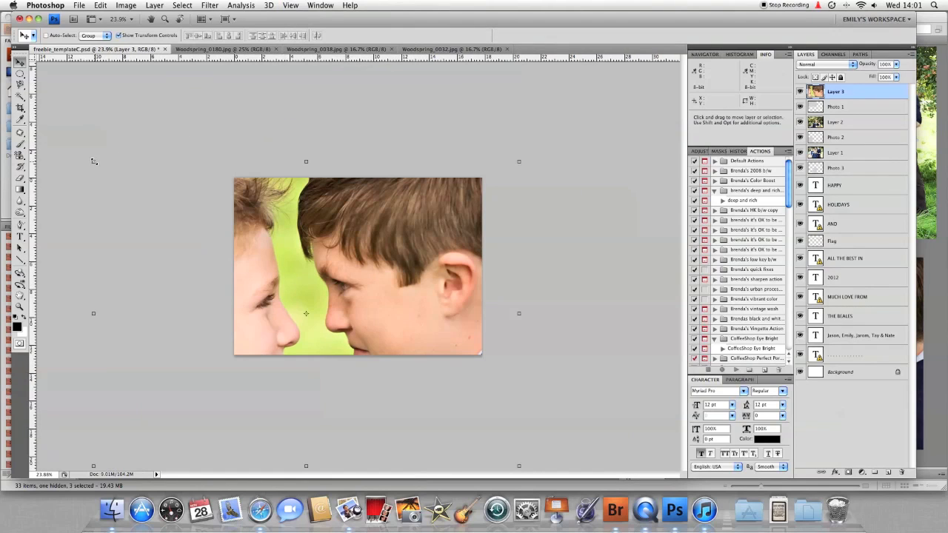
left_click_drag(94, 161, 311, 345)
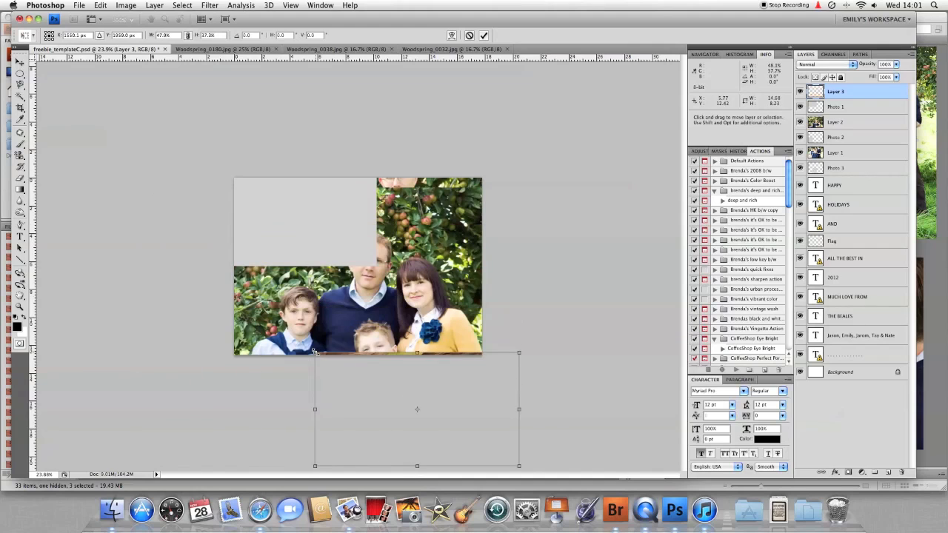
left_click_drag(360, 422, 278, 250)
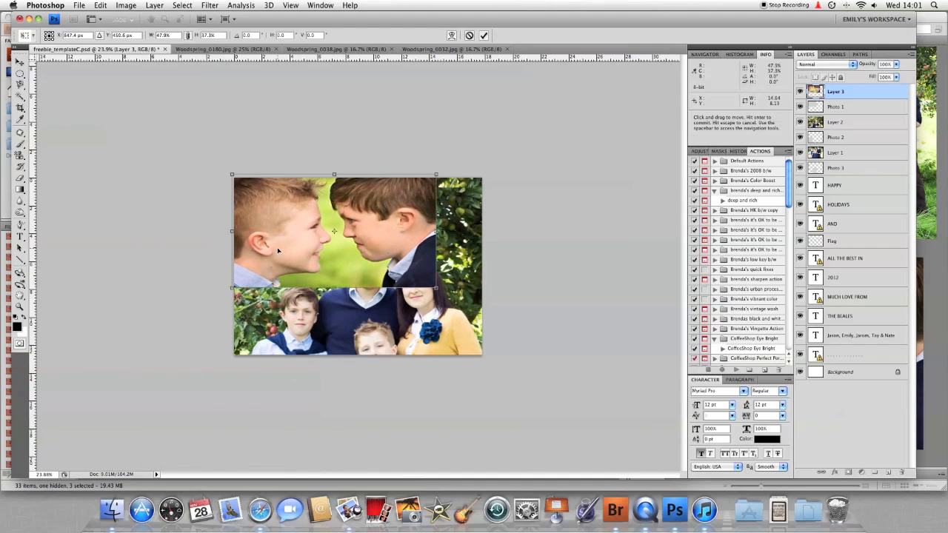
left_click_drag(436, 288, 389, 271)
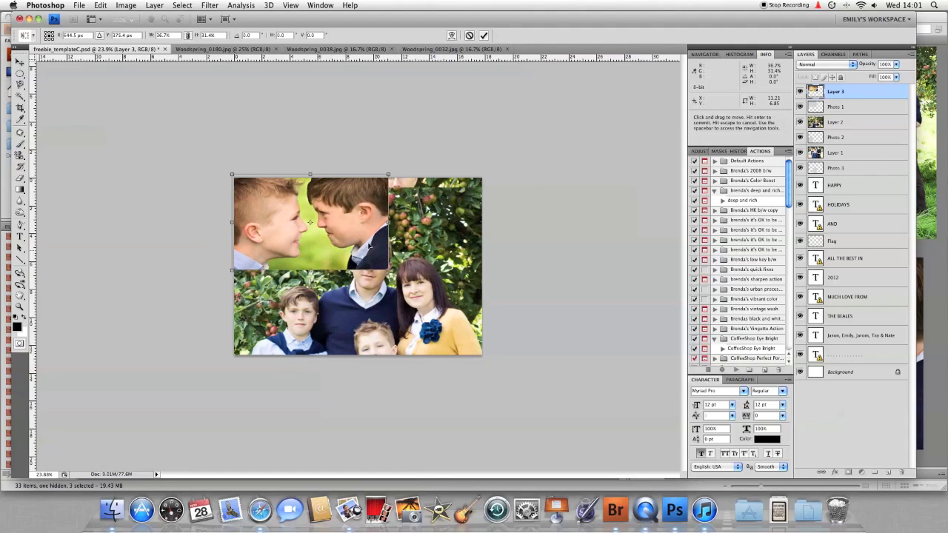
left_click(188, 36)
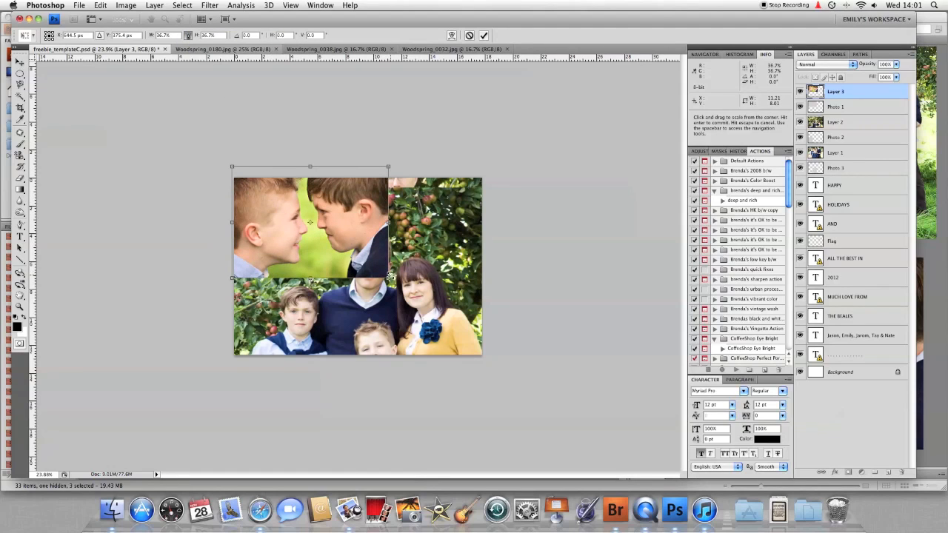
mouse_move(390, 277)
left_mouse_down()
mouse_move(372, 267)
mouse_move(379, 271)
left_mouse_up()
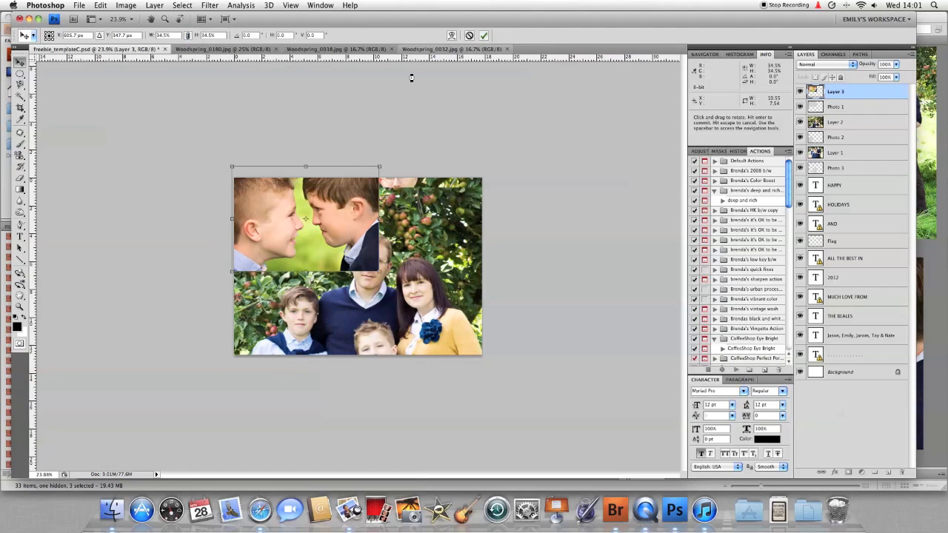
key("Return")
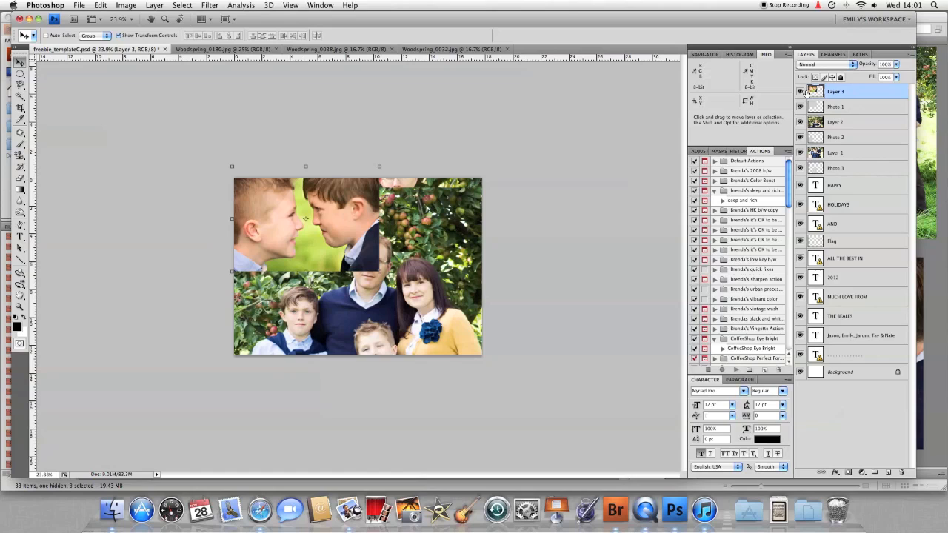
Create clipping masks for Layer 3, Layer 2 and Layer 1 into their Photo frames
right_click(845, 91)
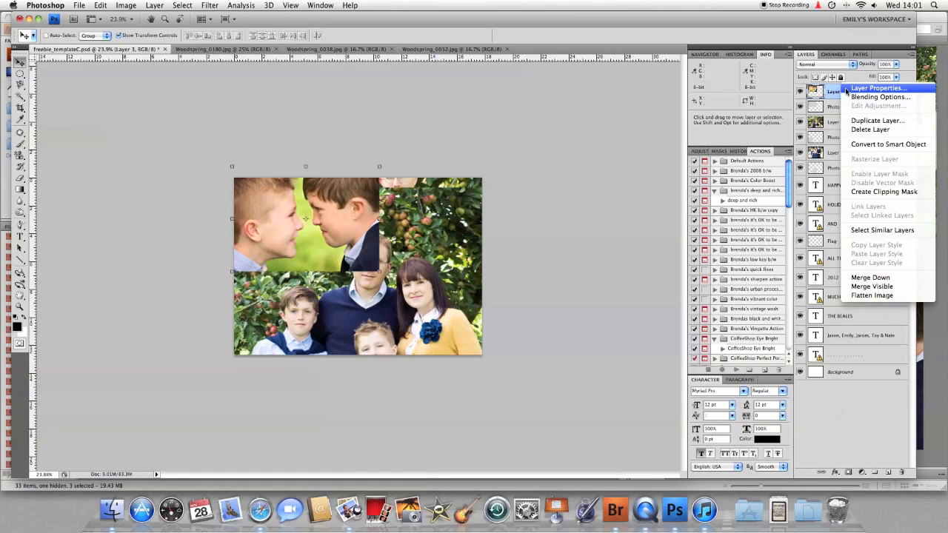
left_click(846, 192)
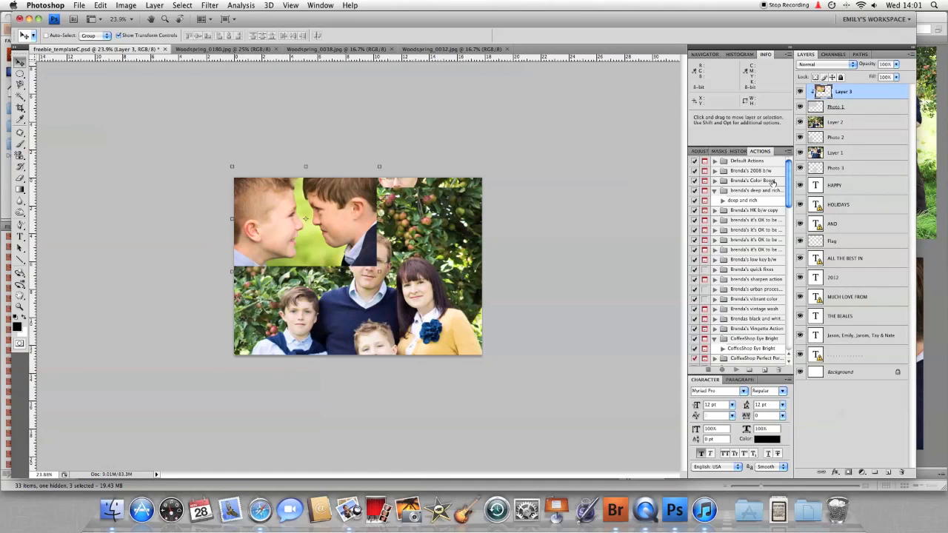
left_click(848, 123)
right_click(848, 122)
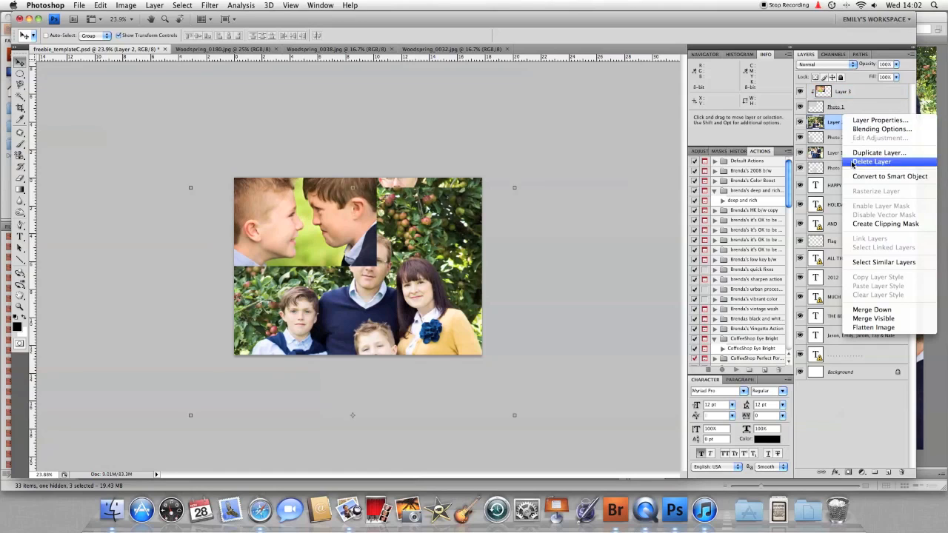
left_click(853, 224)
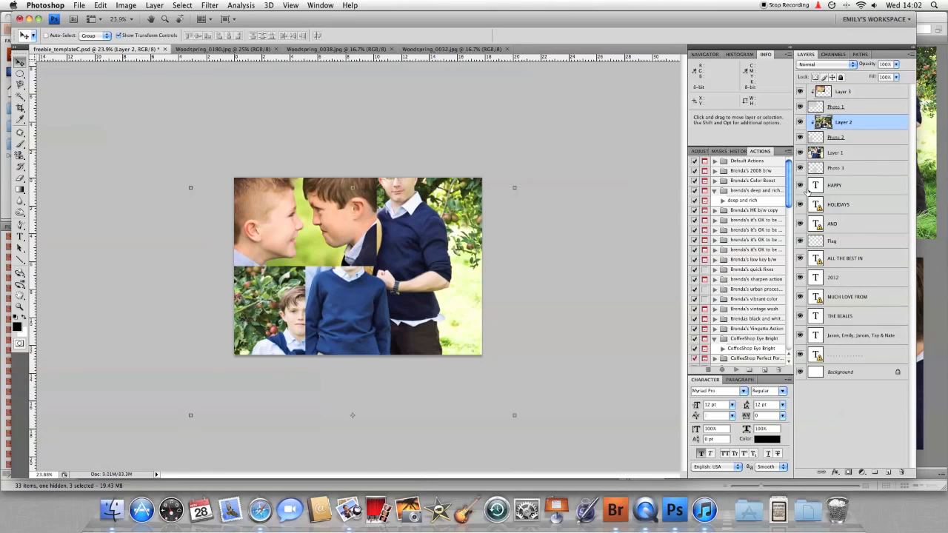
left_click(856, 153)
right_click(856, 153)
left_click(859, 254)
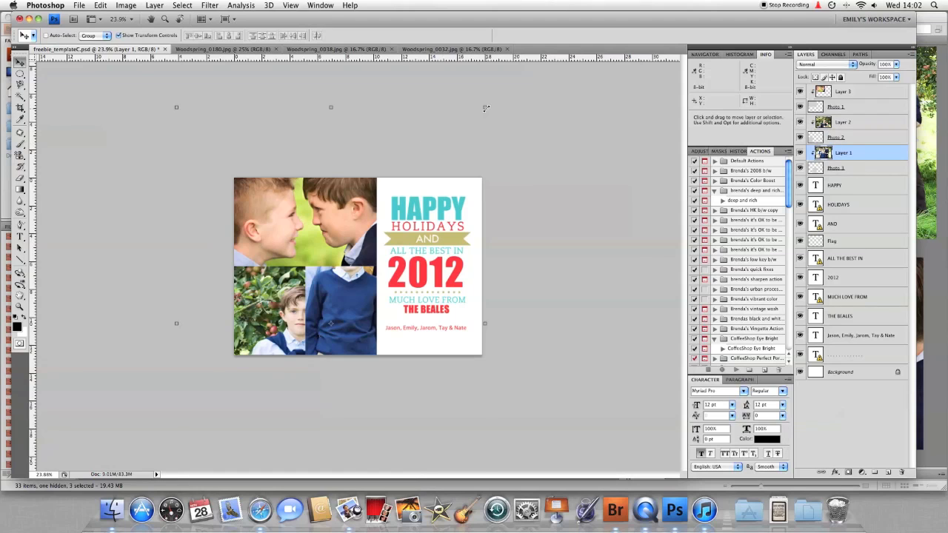
left_click_drag(485, 108, 358, 272)
Scale Layer 1's family photo down proportionally and position it in the card's lower-right frame
left_click_drag(324, 317, 366, 270)
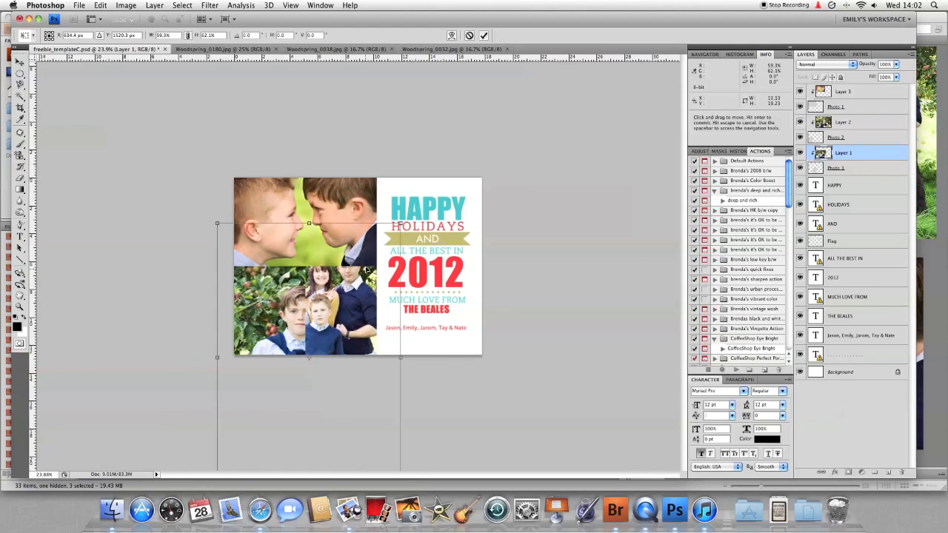
left_click_drag(217, 223, 295, 296)
left_click_drag(333, 336, 332, 278)
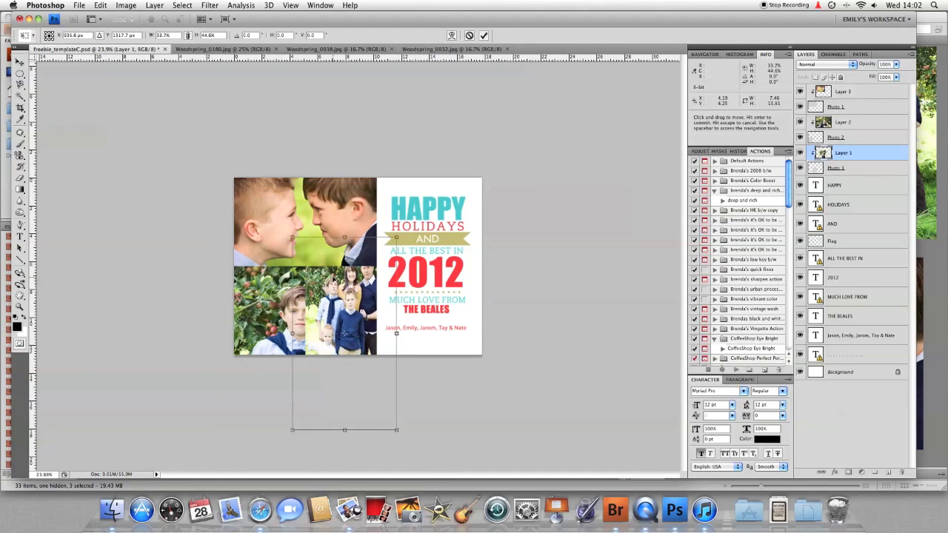
left_click_drag(390, 429, 370, 365)
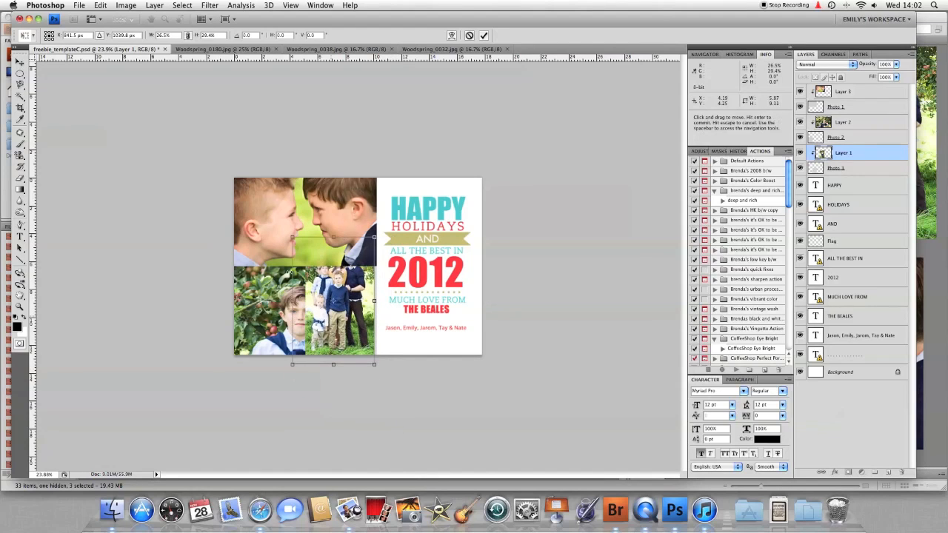
left_click(190, 37)
mouse_move(319, 301)
left_mouse_down()
mouse_move(309, 306)
mouse_move(321, 312)
left_mouse_up()
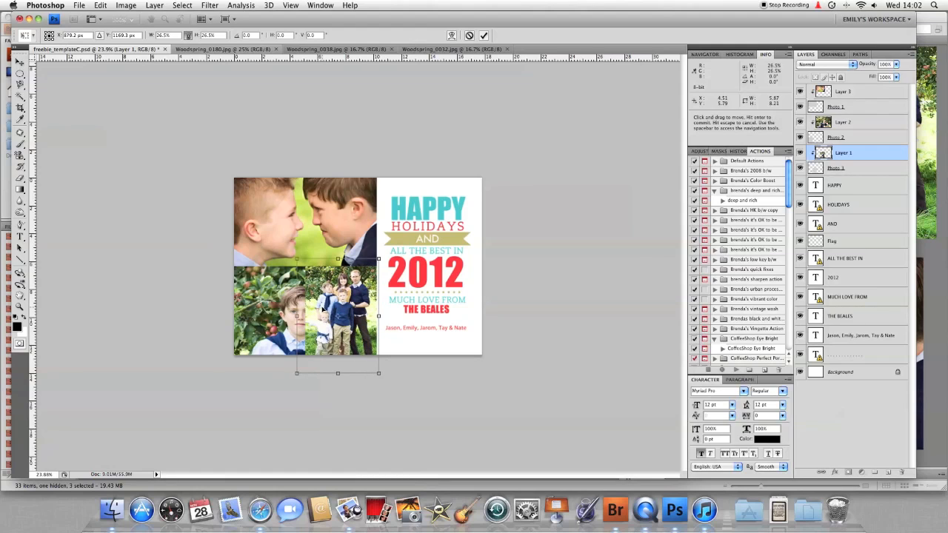
left_click_drag(296, 373, 304, 364)
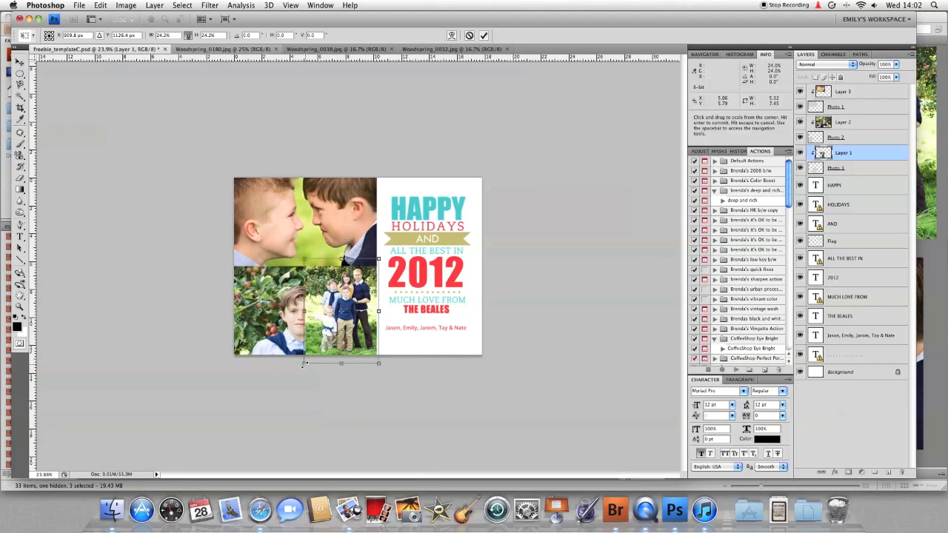
left_click_drag(325, 331, 322, 351)
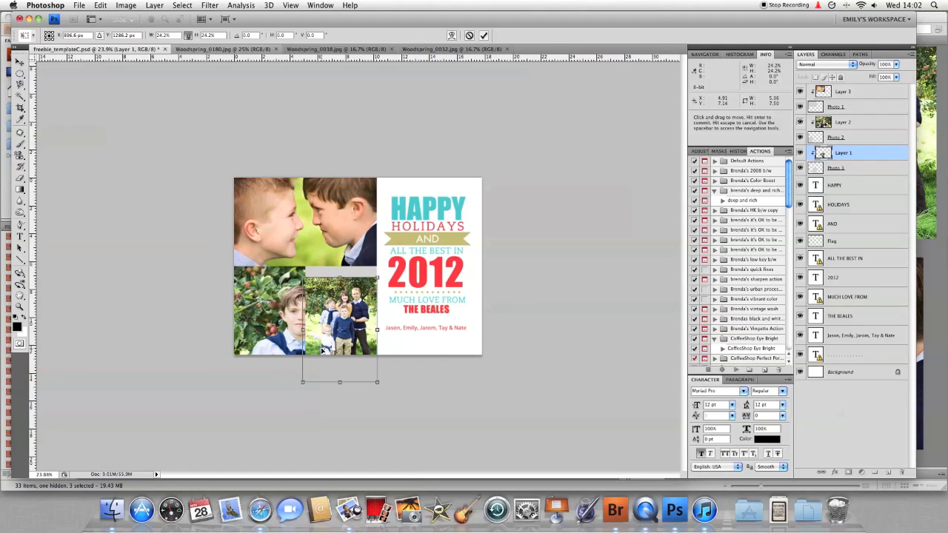
left_click_drag(323, 351, 323, 334)
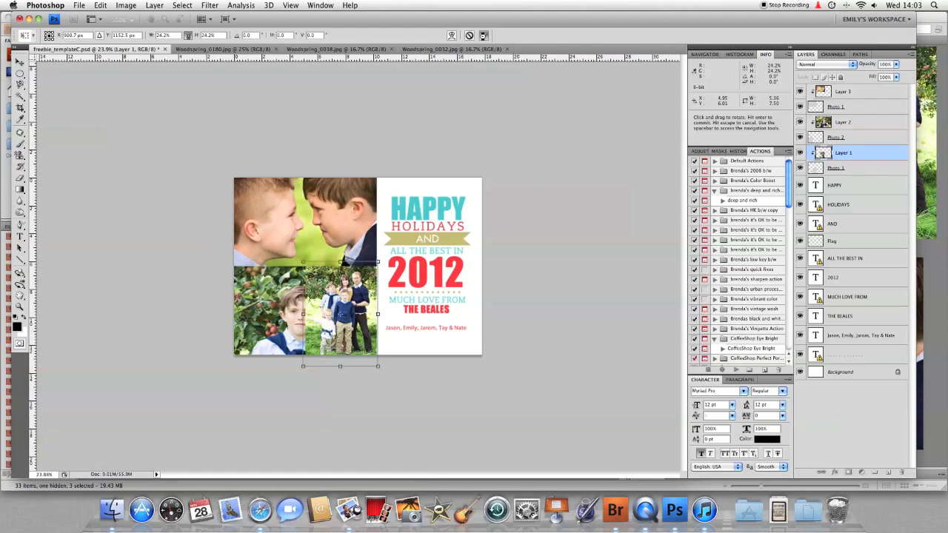
left_click(483, 35)
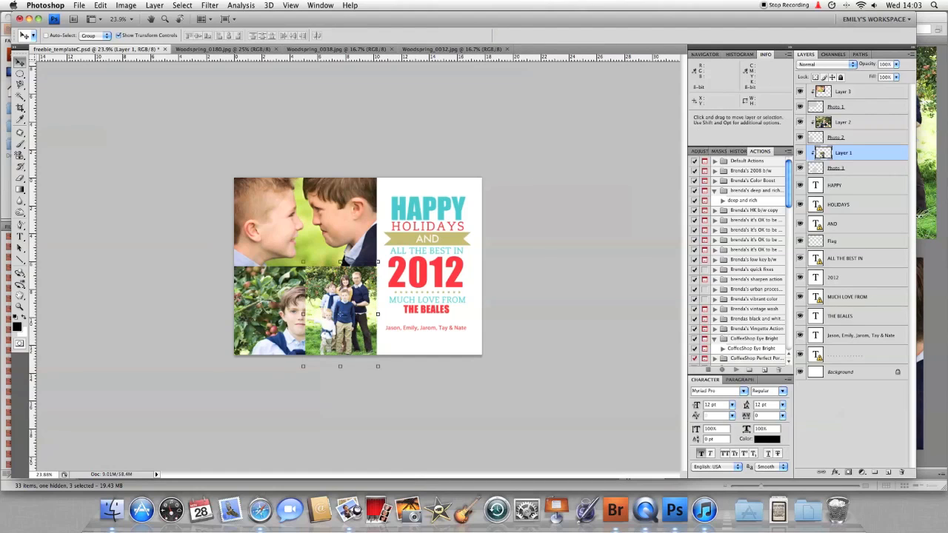
left_click(850, 124)
Scale the apple-tree family photo on Layer 2 down into the lower-left frame and commit
left_click_drag(190, 188, 205, 221)
left_click_drag(342, 221, 281, 275)
left_click_drag(269, 420, 274, 360)
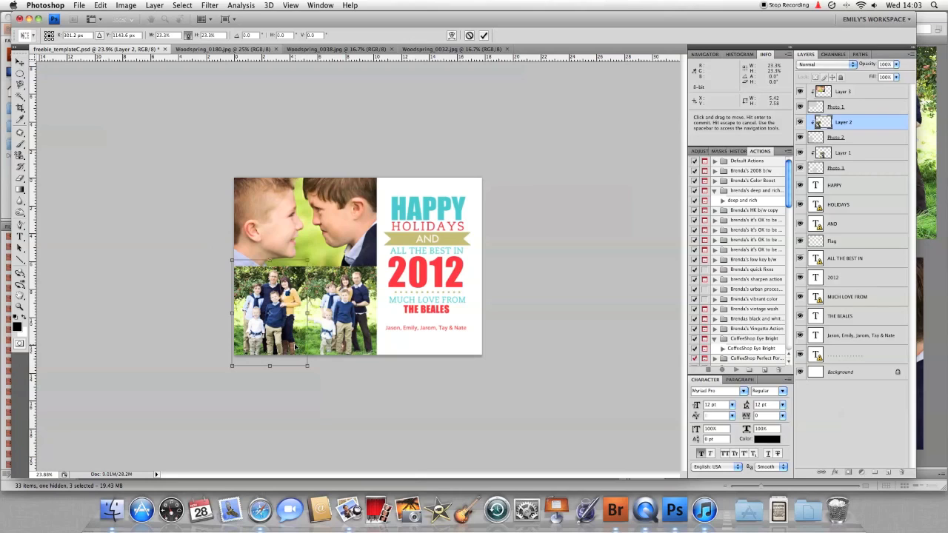
left_click(484, 36)
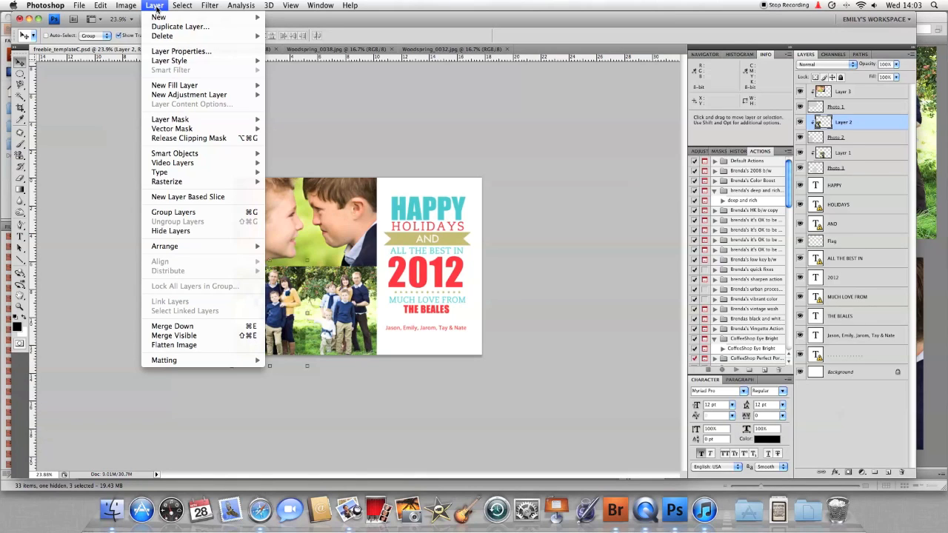
Flatten the card and save it to the Desktop as JPEG 'RC5x7ChristmasCard', accepting the JPEG quality options
left_click(184, 344)
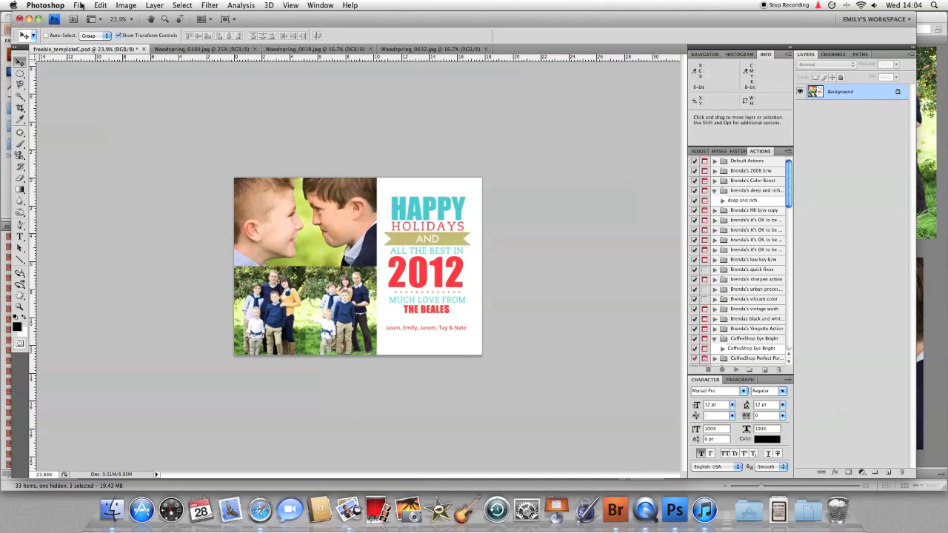
left_click(79, 6)
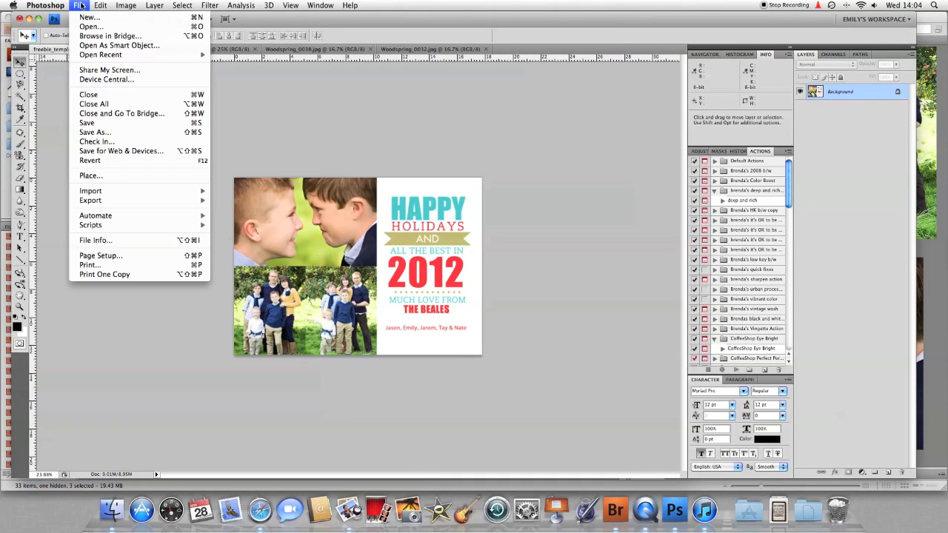
left_click(98, 134)
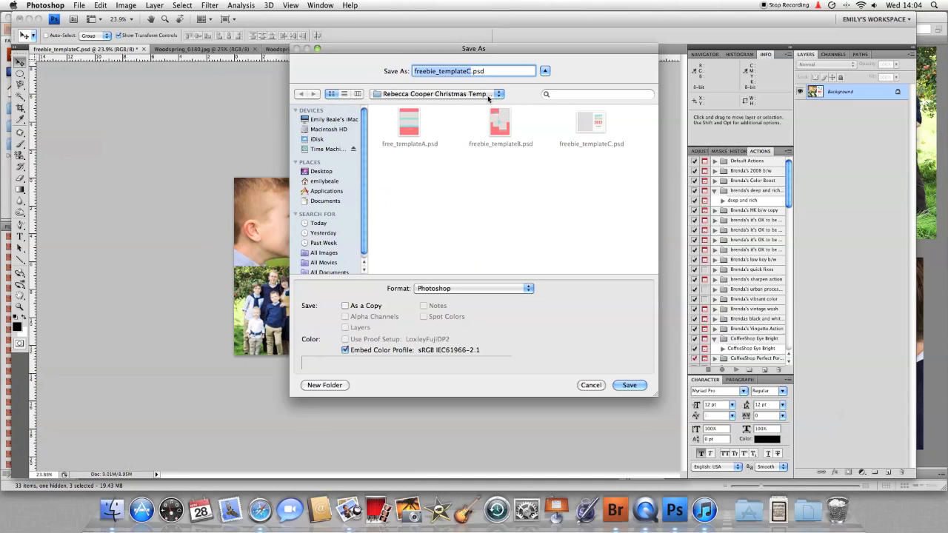
left_click(324, 172)
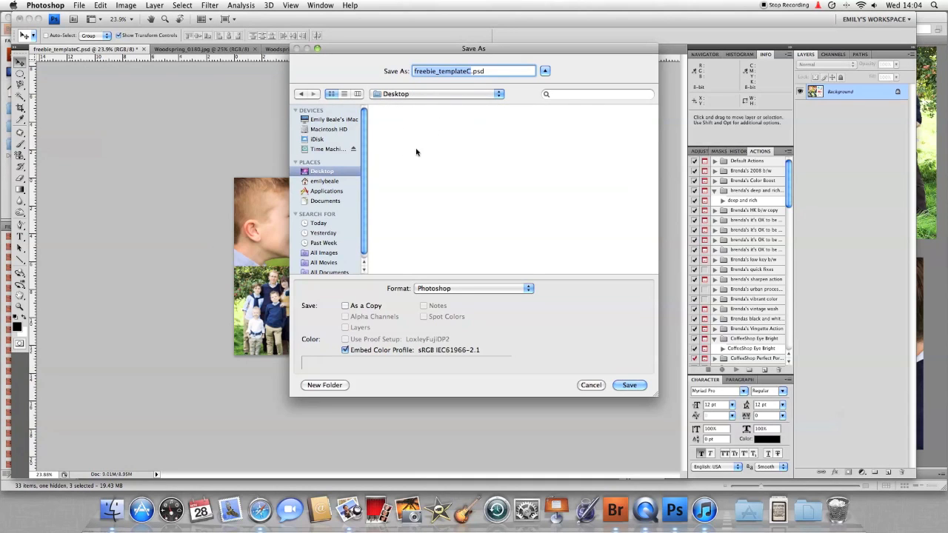
type("RC")
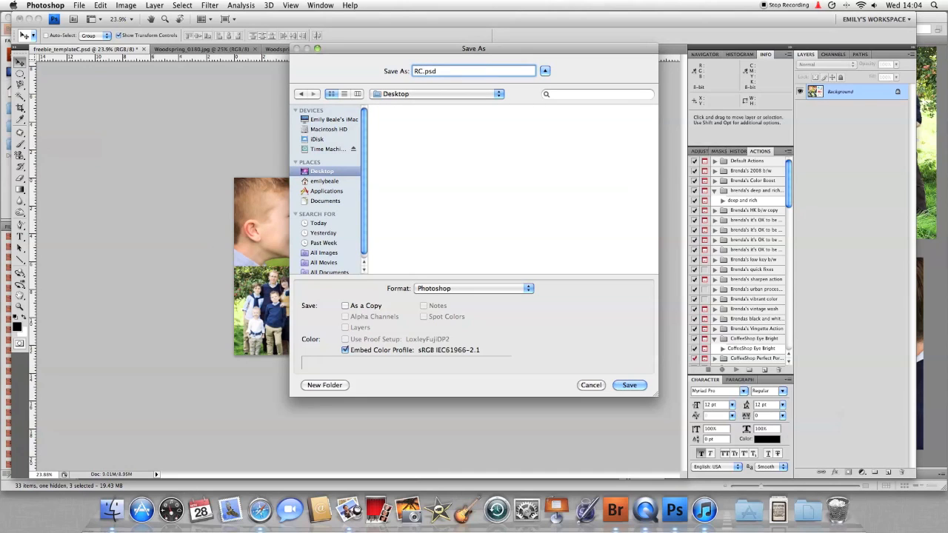
type("5x7ChristmasCard")
left_click(523, 294)
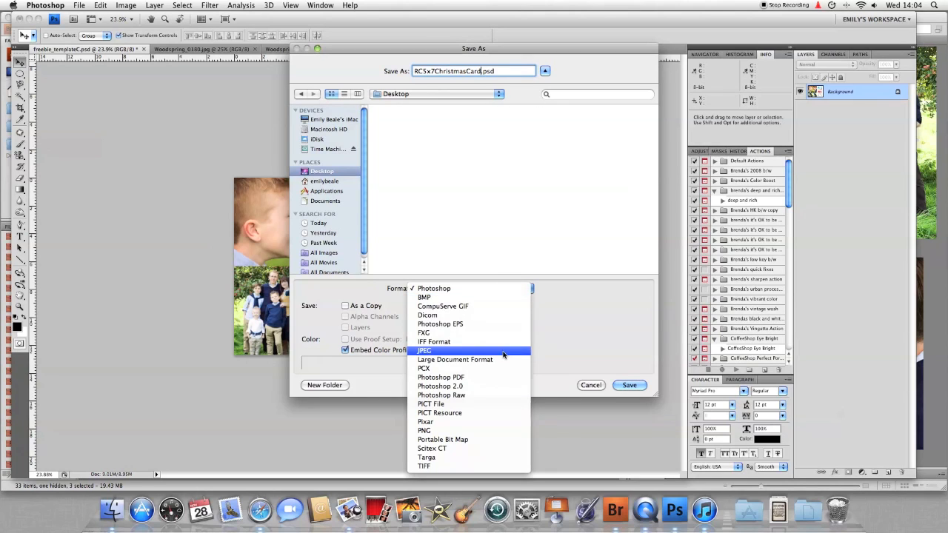
left_click(503, 354)
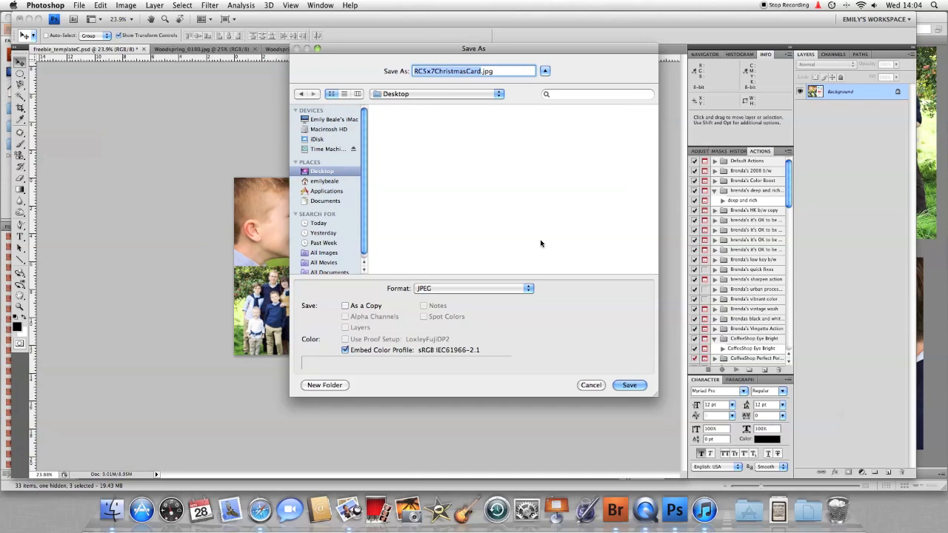
left_click(629, 385)
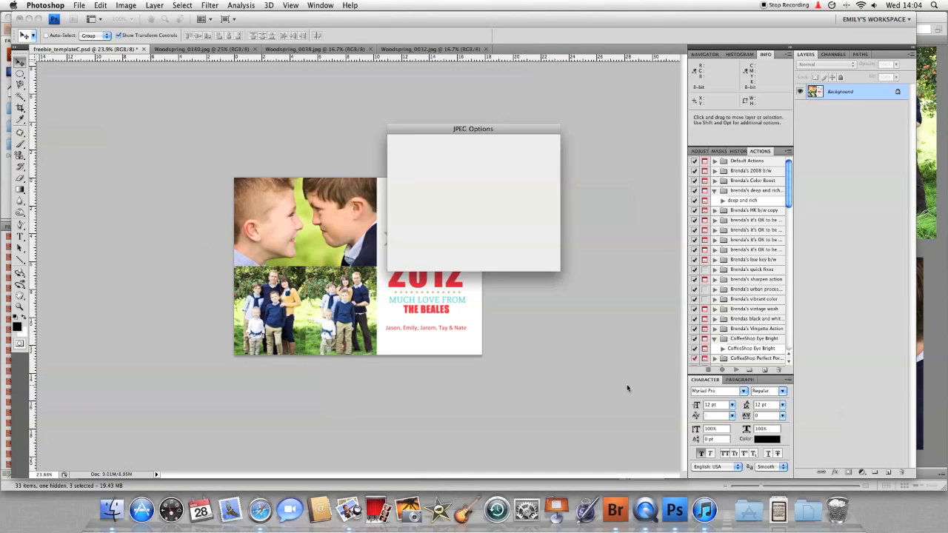
left_click(546, 146)
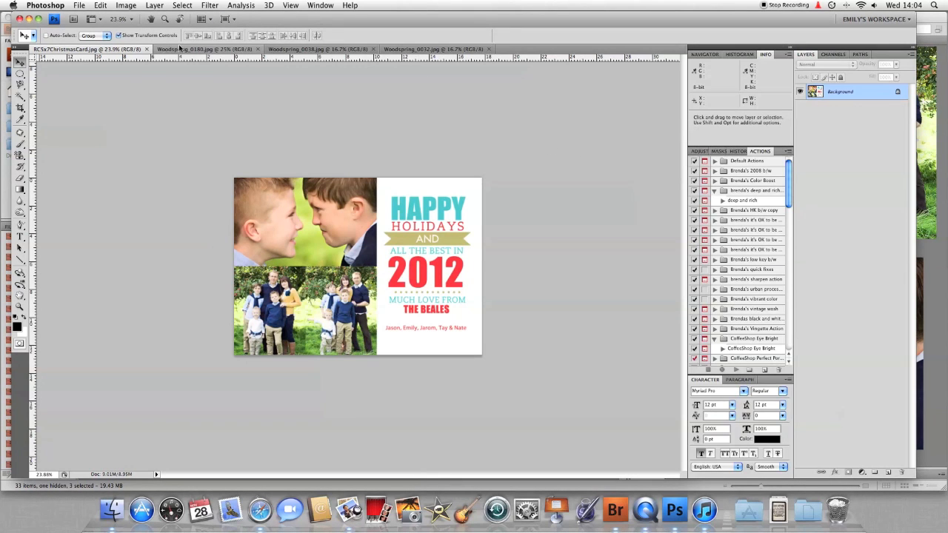
Close the saved card and the Woodspring_0180, 0038 and 0032 photo documents
left_click(148, 50)
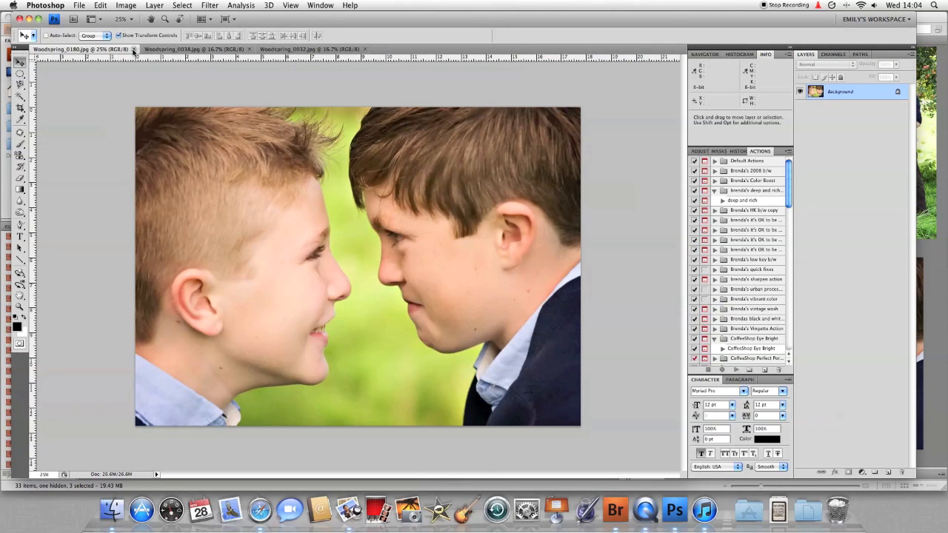
left_click(137, 49)
left_click(137, 50)
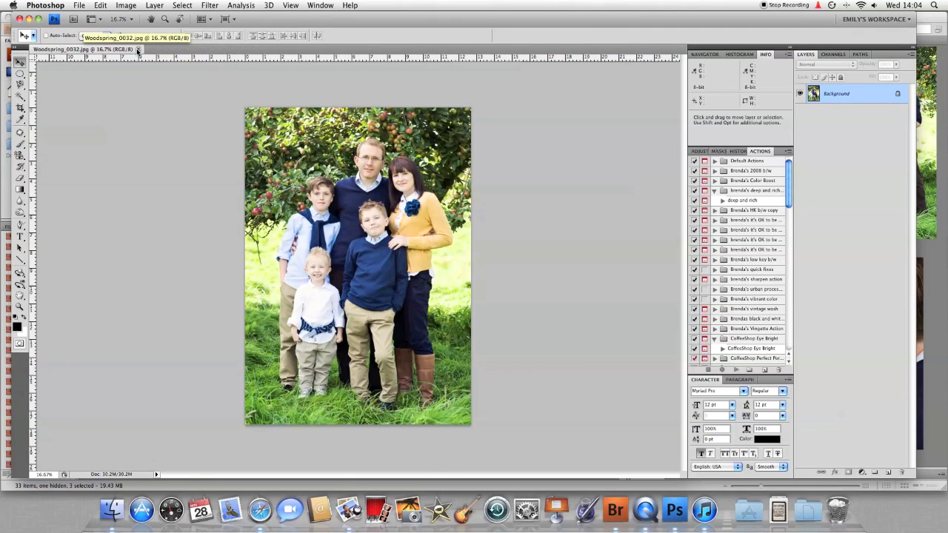
left_click(137, 50)
Quit Photoshop and Bridge, then select the saved card file on the desktop
left_click(14, 18)
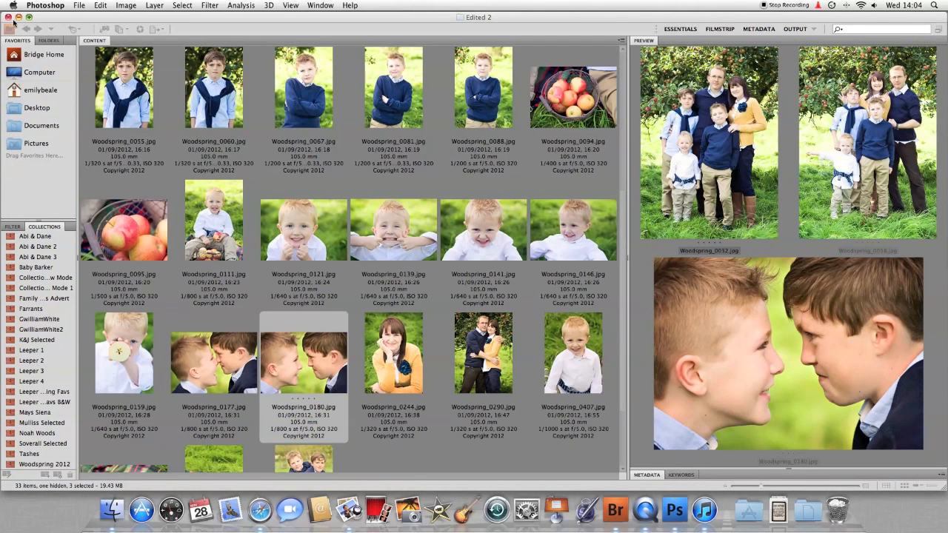
left_click(8, 18)
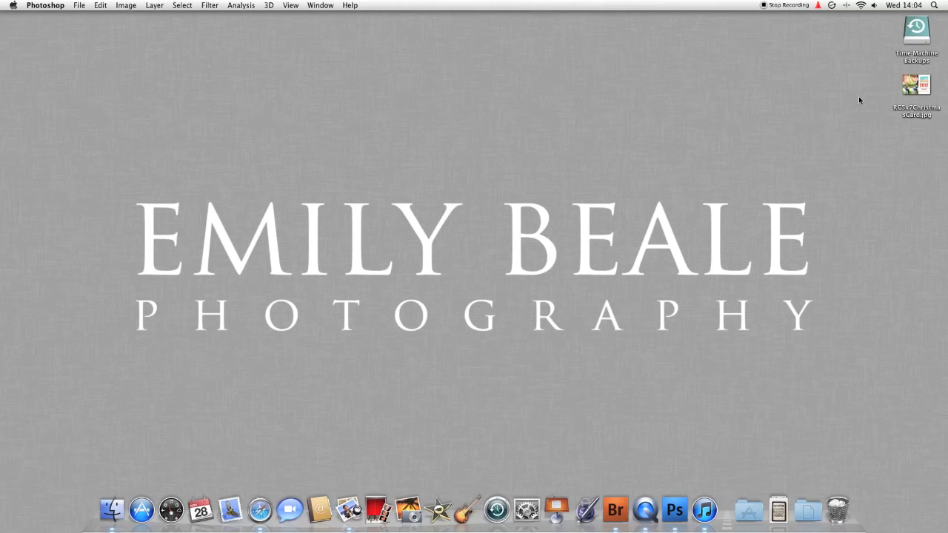
left_click(911, 89)
double_click(910, 89)
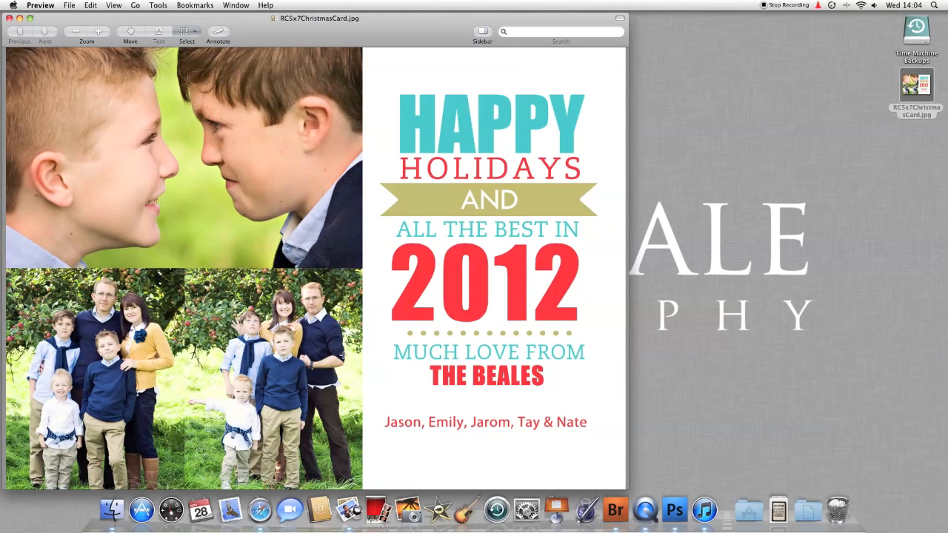
left_click(8, 20)
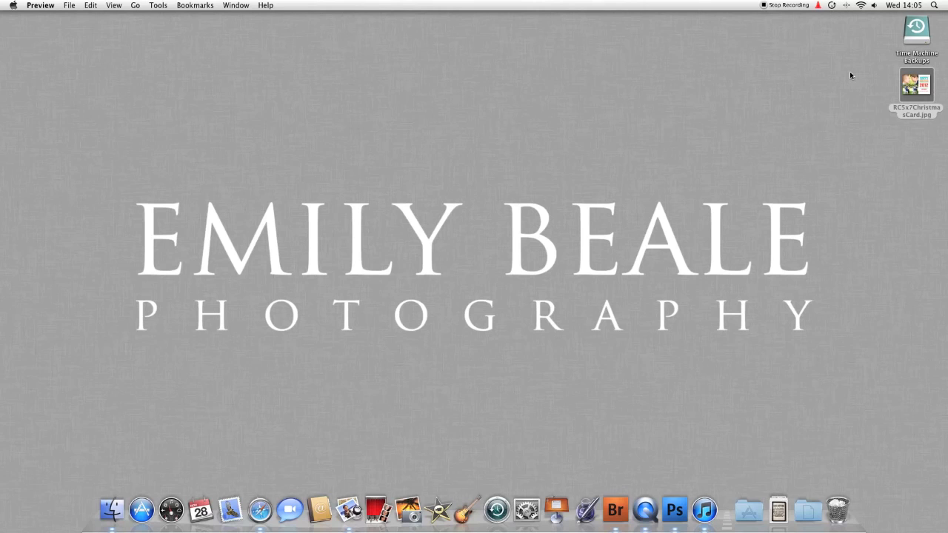
double_click(915, 84)
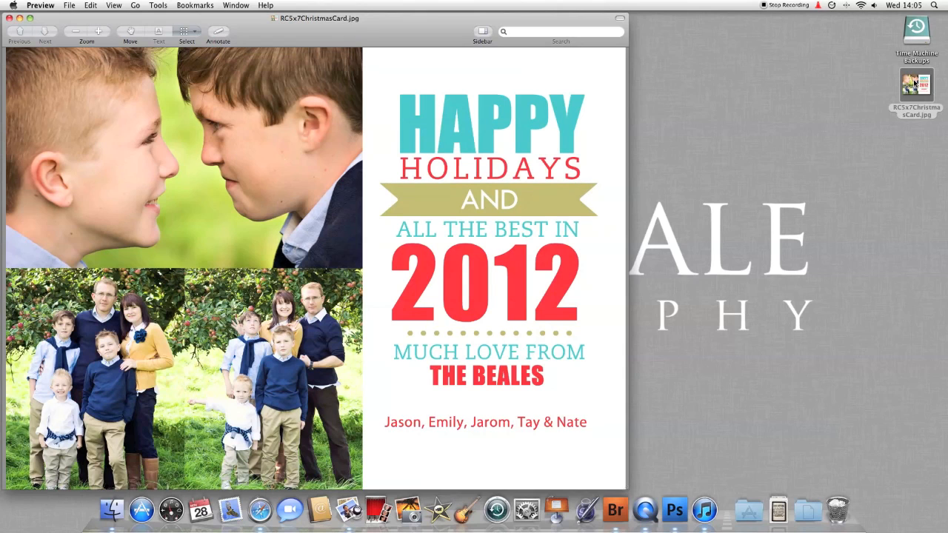
left_click(9, 17)
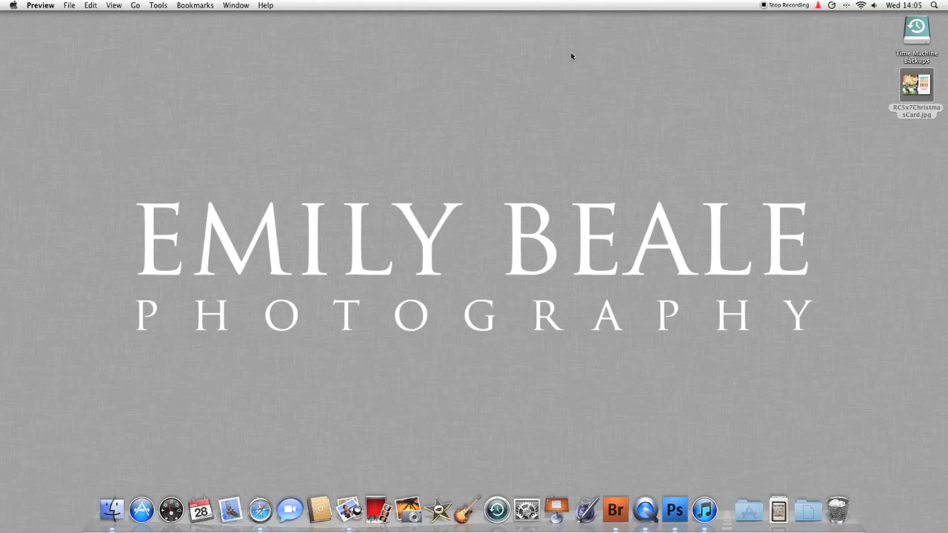
left_click(763, 5)
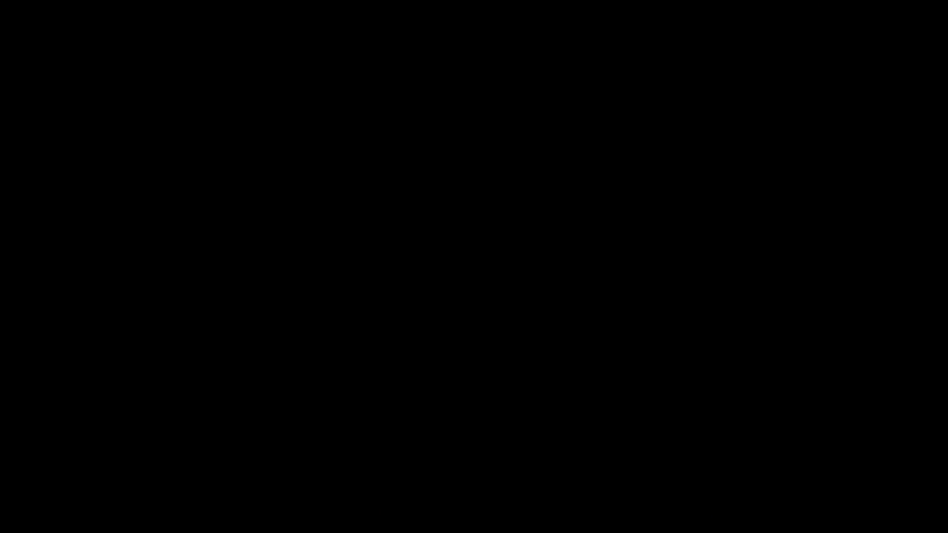